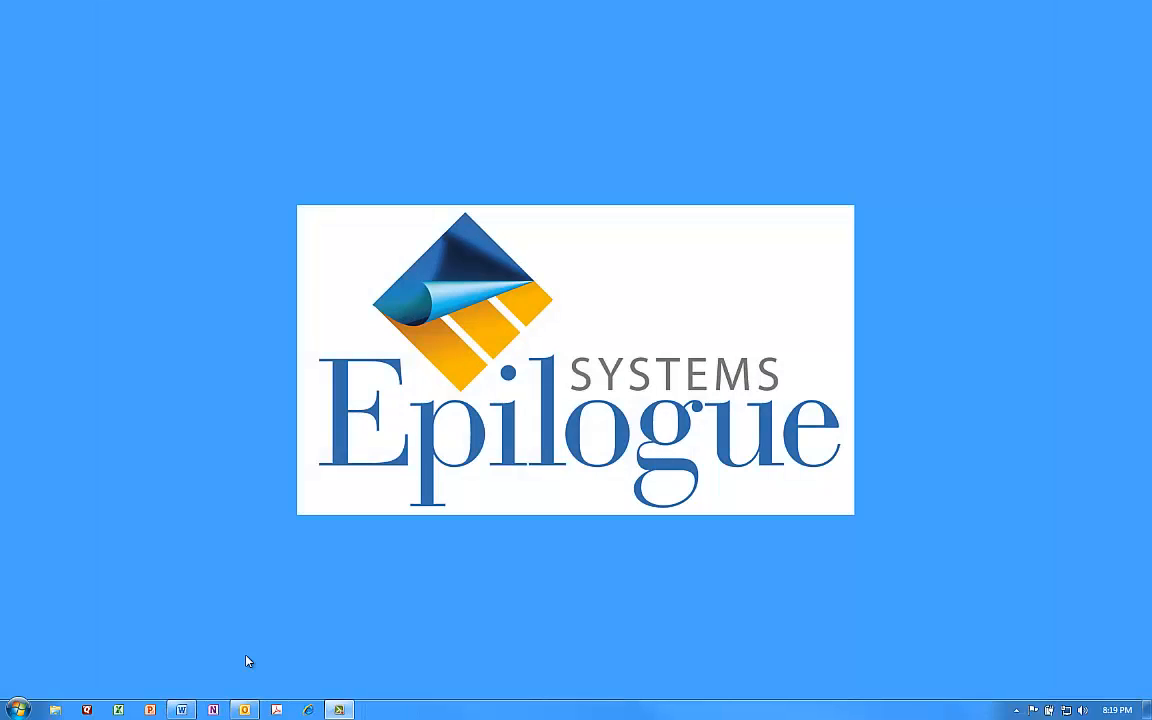
Switch to the Sample CRM-EMR Demo document in Word and go to the New Account step on page 3.
left_click(182, 710)
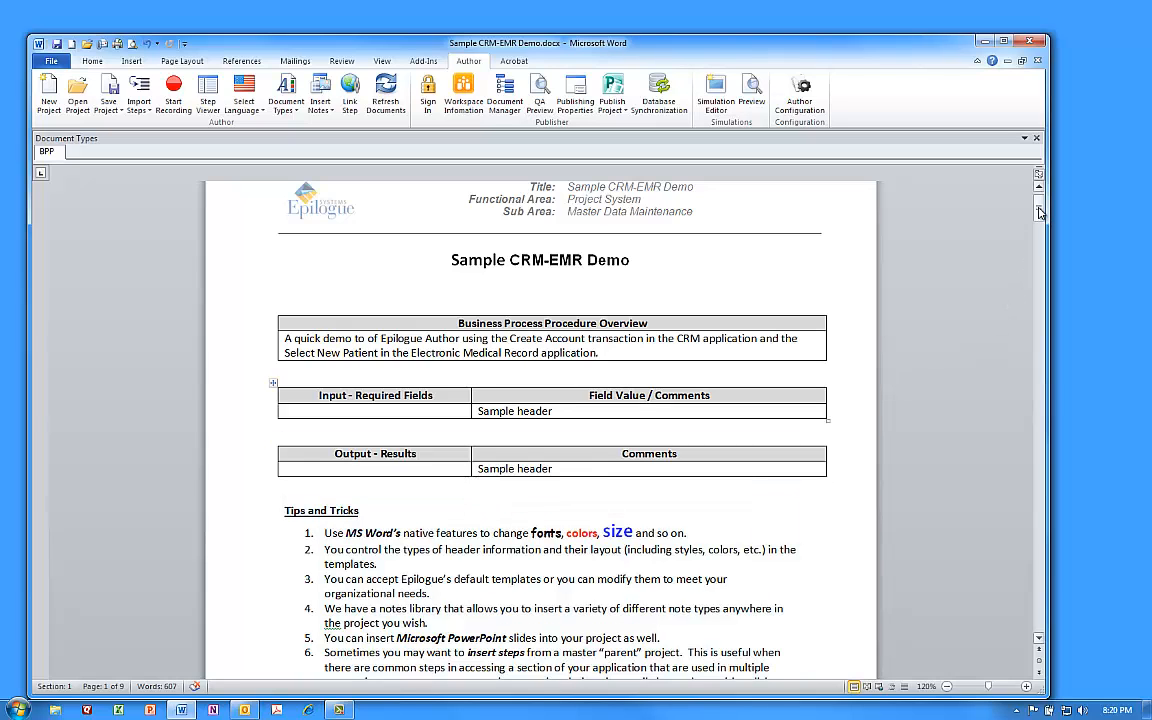
left_click_drag(1039, 212, 1052, 222)
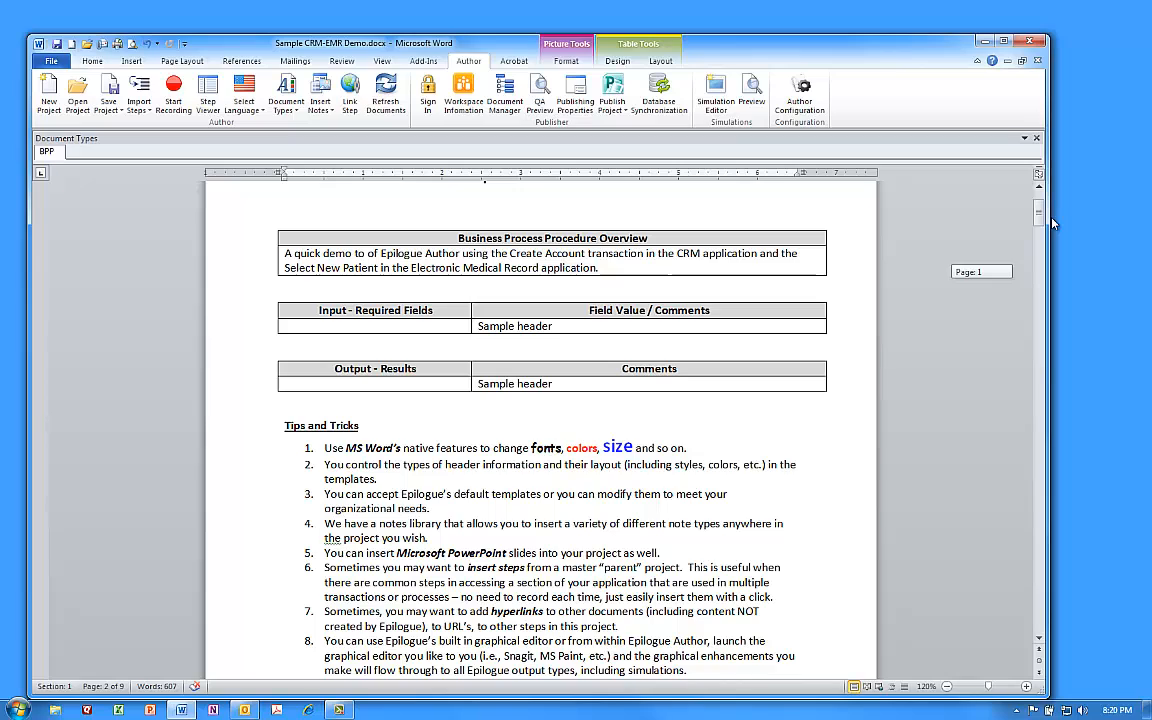
left_click_drag(1049, 224, 1044, 223)
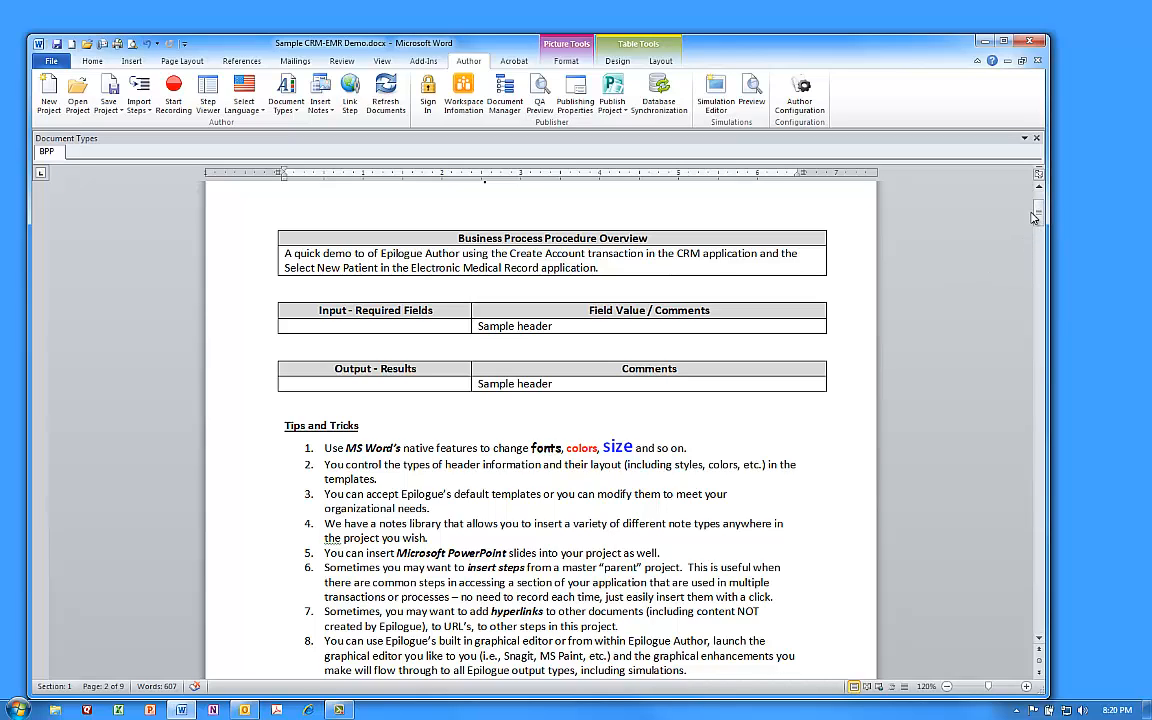
left_click_drag(1040, 212, 1046, 312)
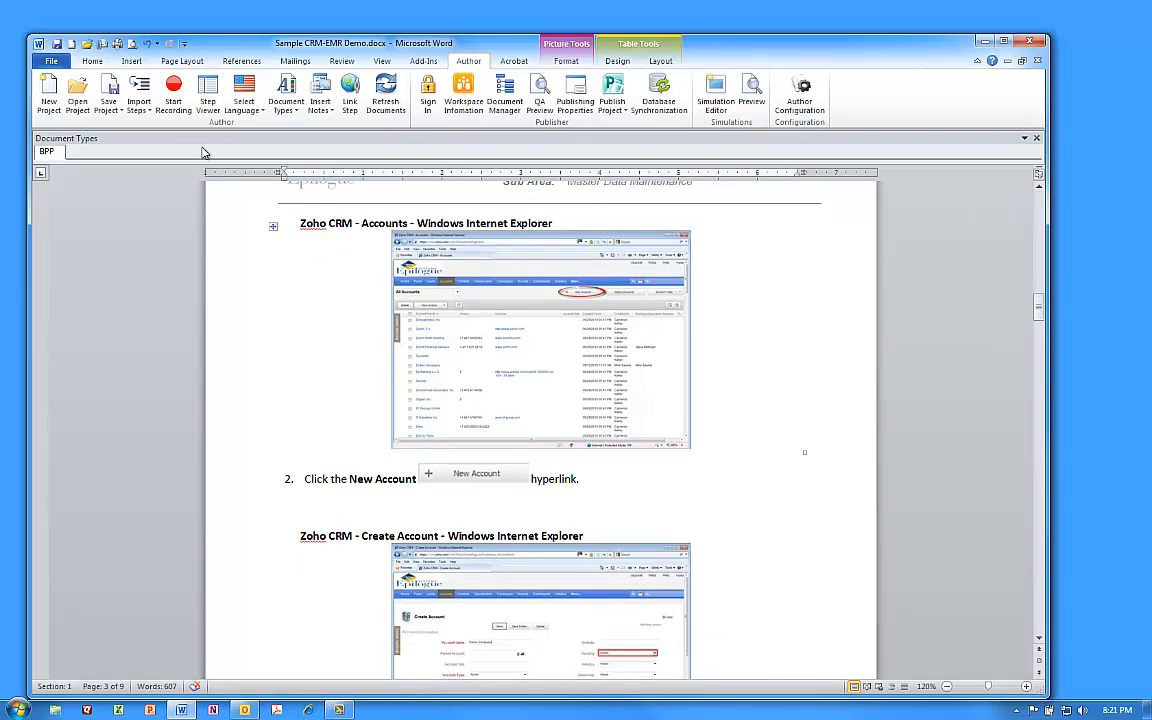
Display the Step Viewer and check its link with the document using the New Account, 0 key and Specialties steps.
left_click(207, 102)
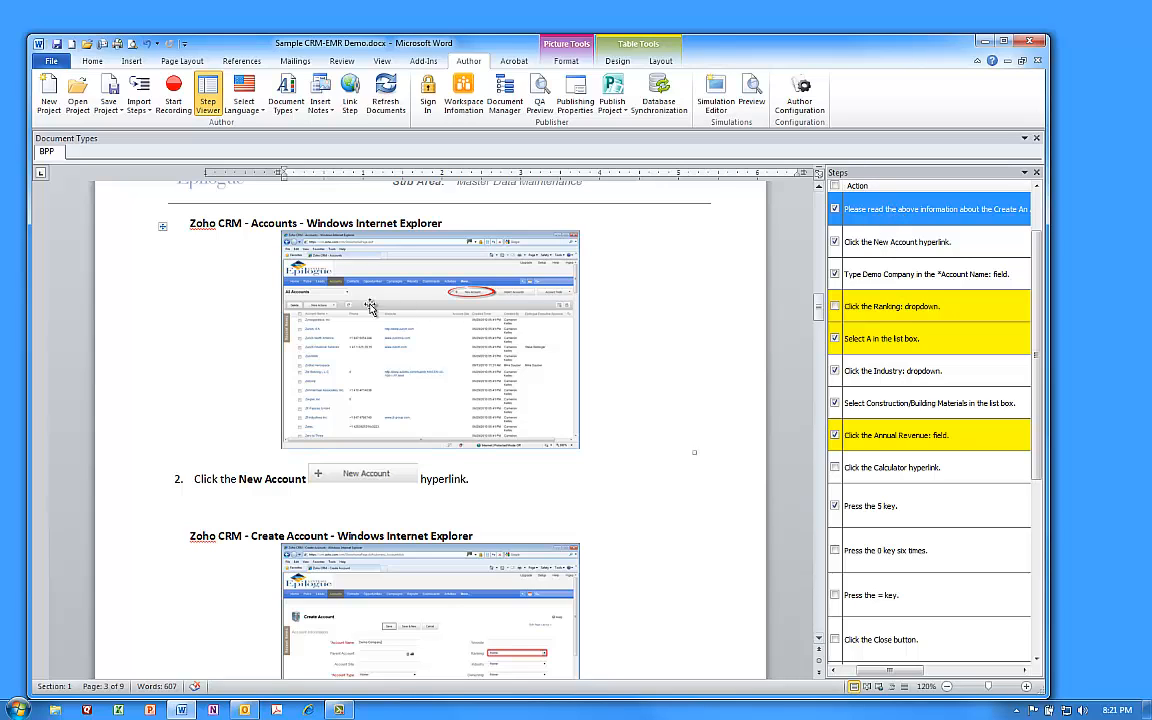
left_click(177, 479)
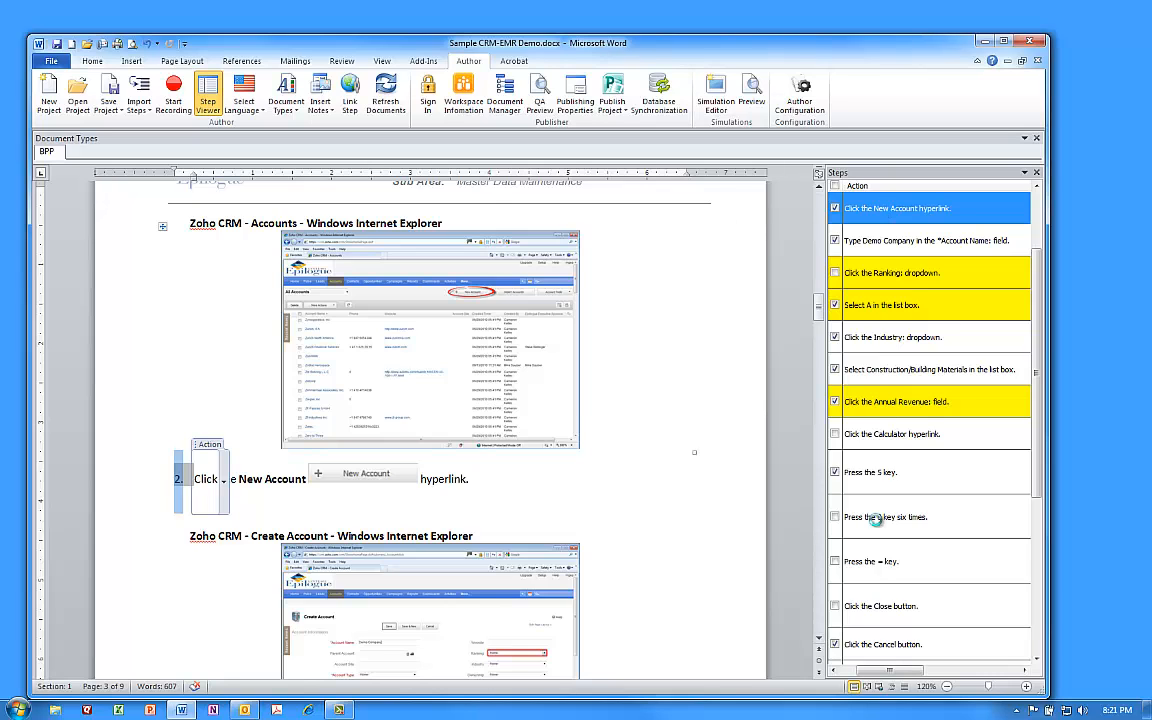
left_click(876, 526)
scroll(331, 387, "down", 5)
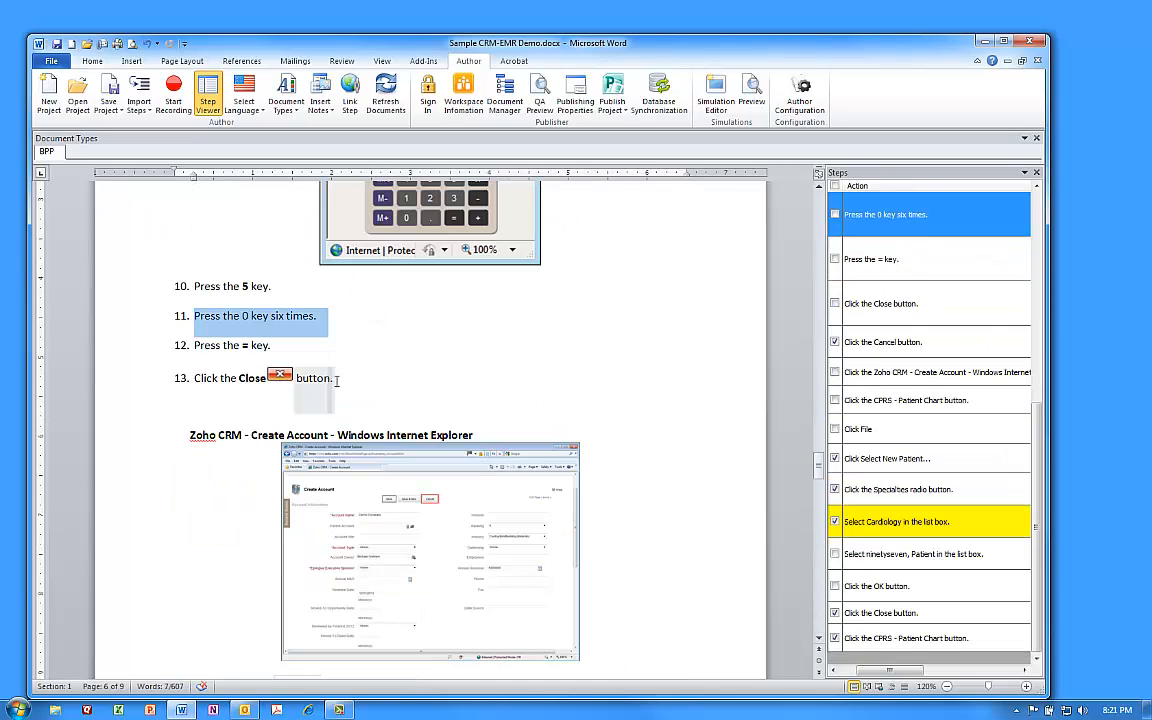
left_click(434, 364)
scroll(438, 380, "down", 15)
left_click(219, 430)
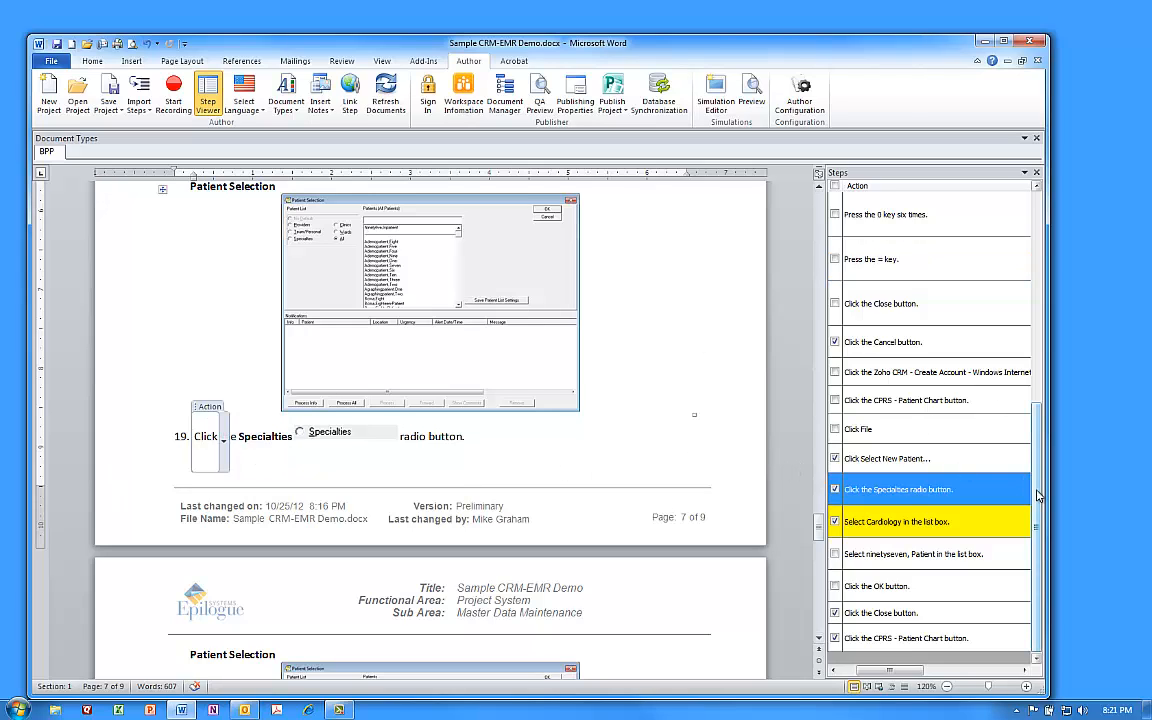
left_click_drag(1036, 483, 1052, 260)
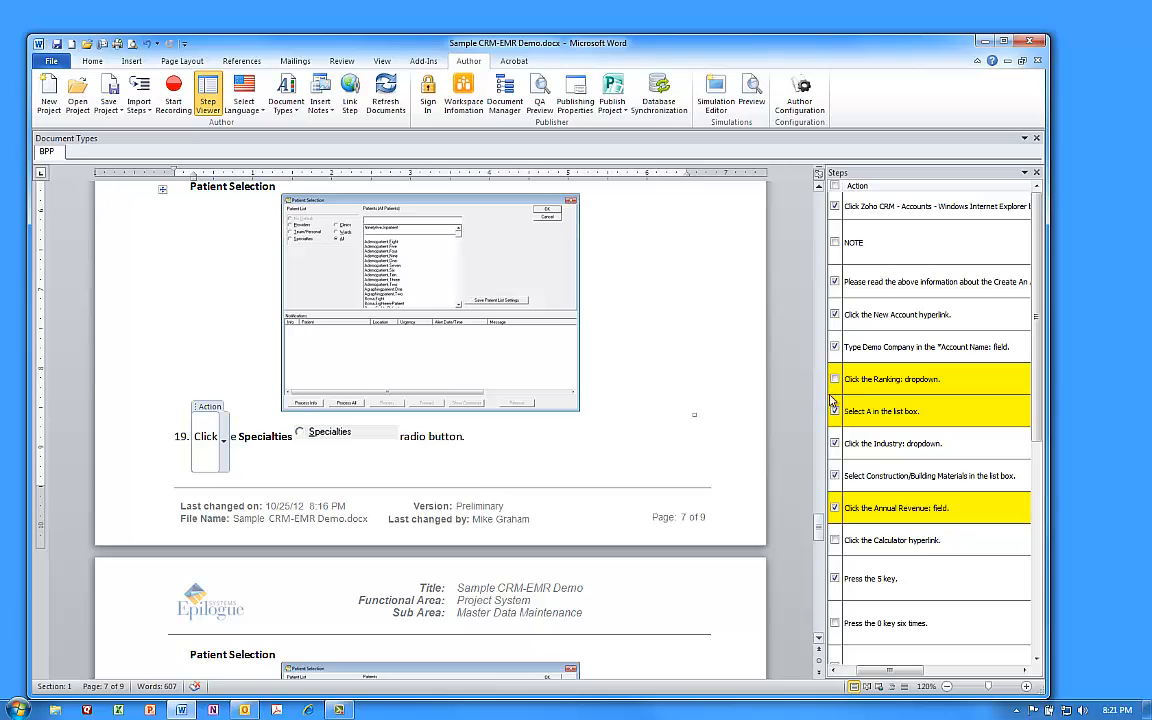
Examine the instruction wording options for the "Select A in the list box" step in the Event Instruction Editor.
left_click(866, 418)
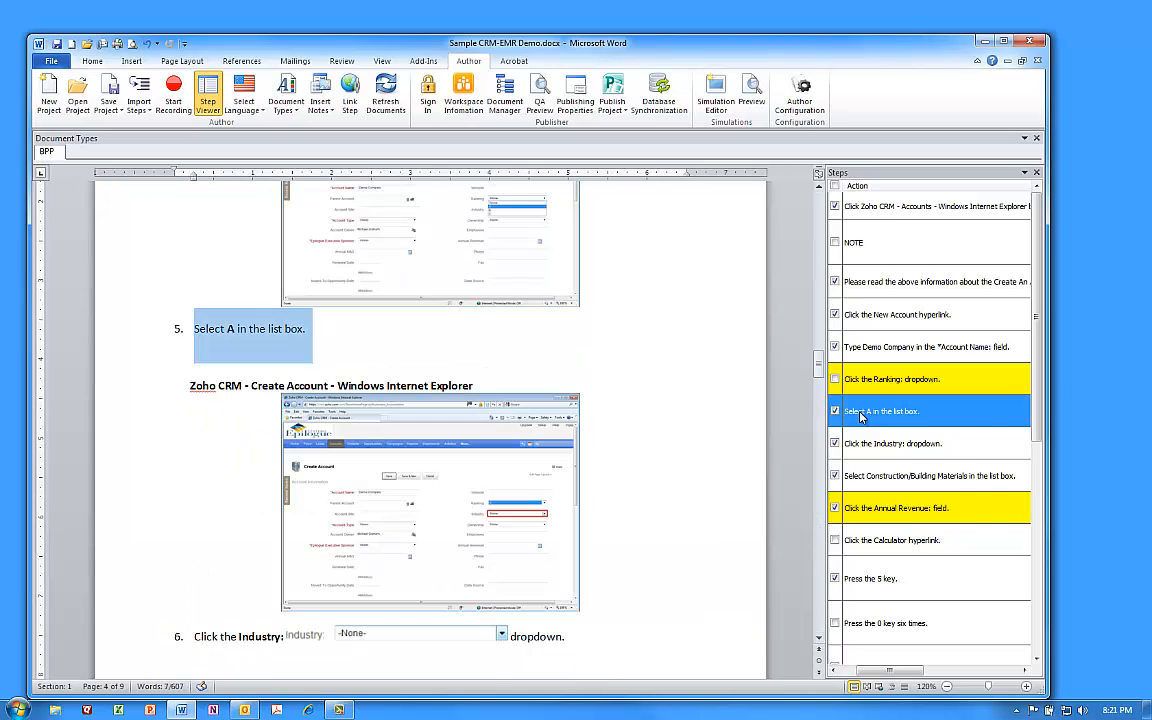
right_click(860, 418)
left_click(811, 479)
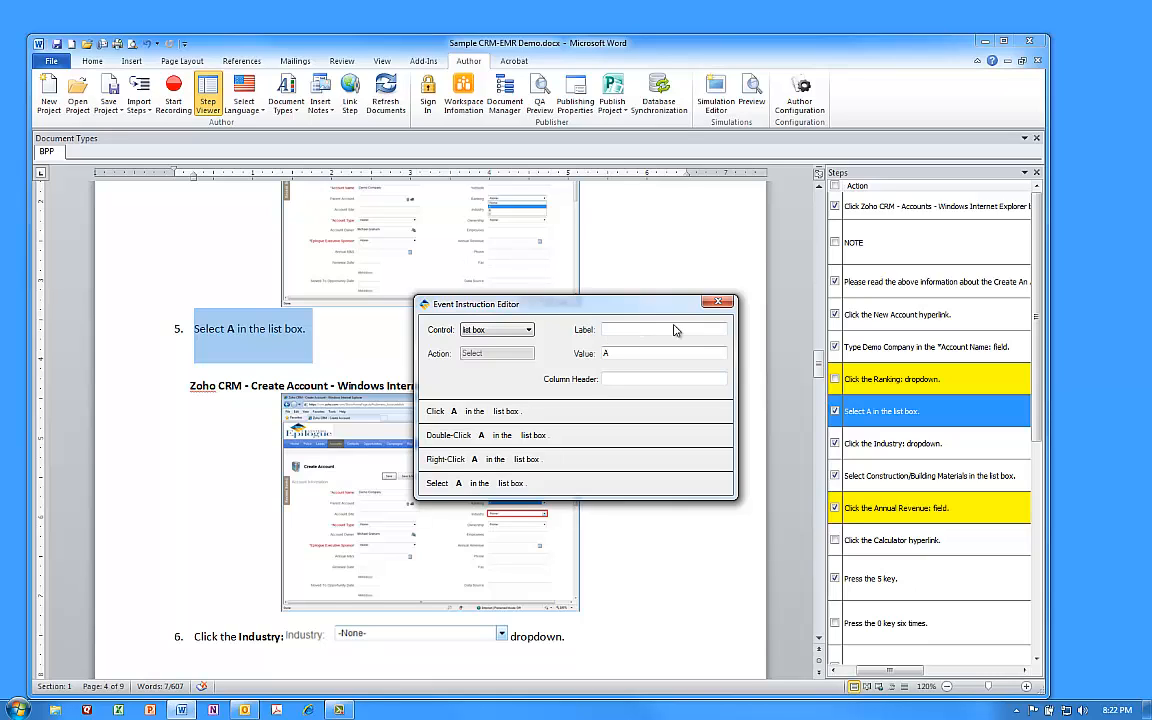
left_click(717, 303)
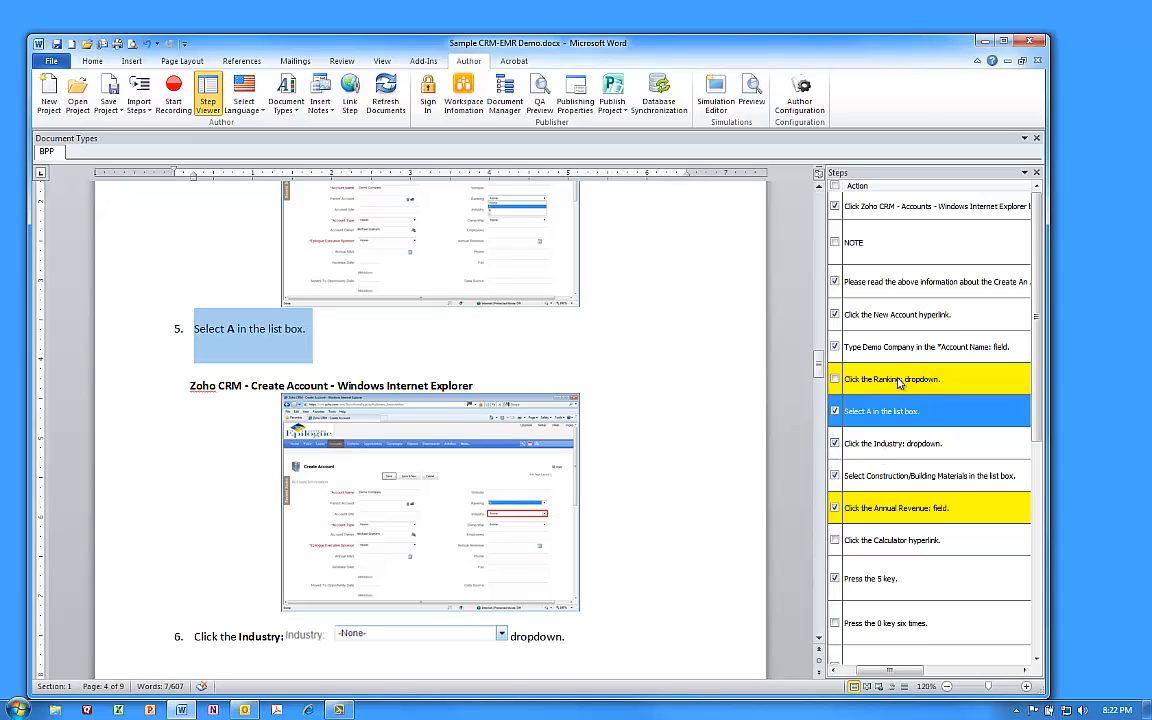
Change the New Account step's control type from hyperlink to button, using the "Click the New Account button" wording.
left_click(899, 318)
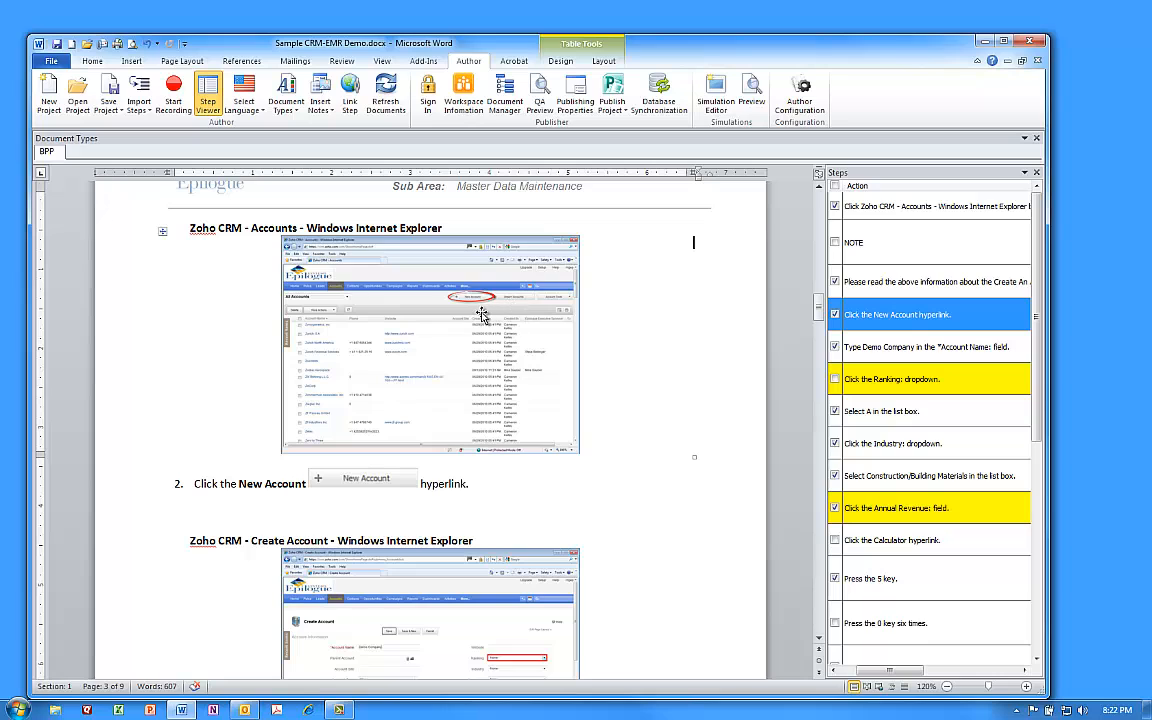
right_click(884, 319)
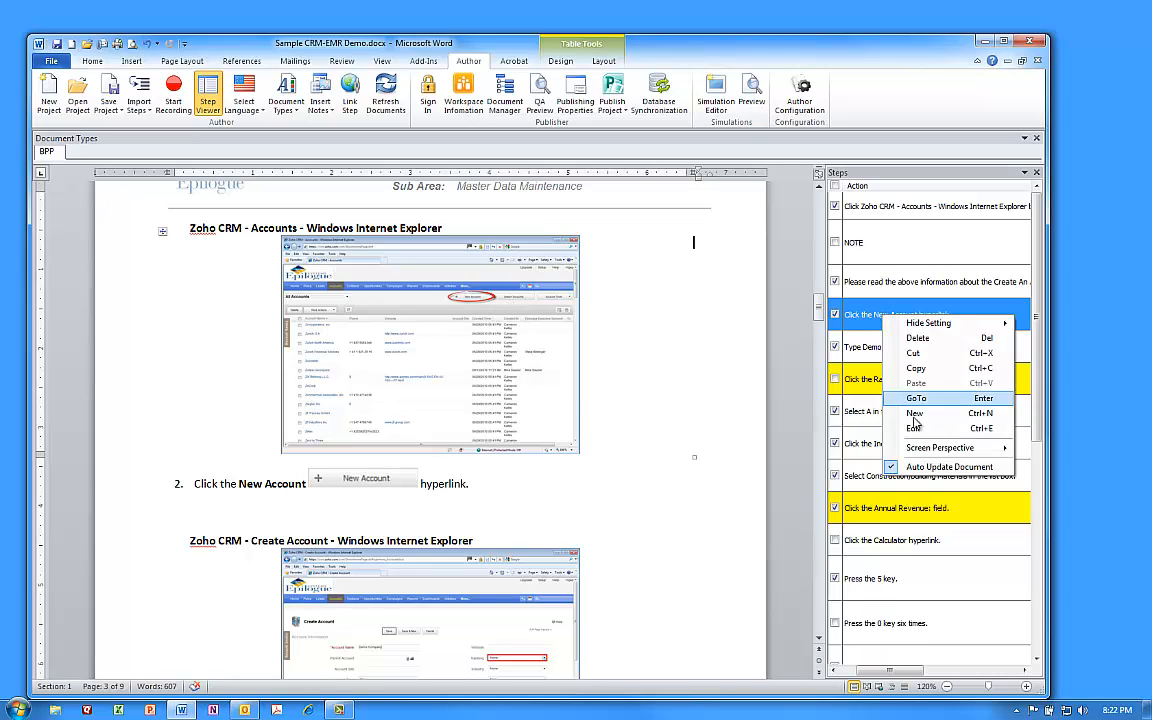
left_click(830, 384)
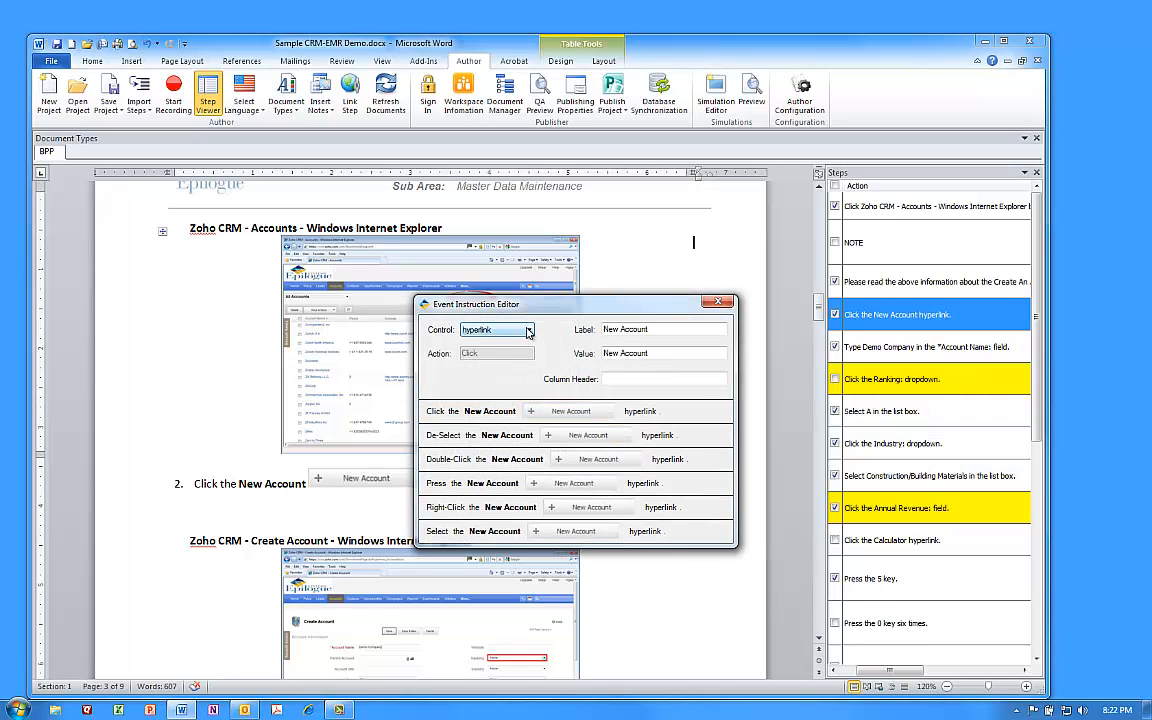
left_click(500, 329)
left_click(477, 373)
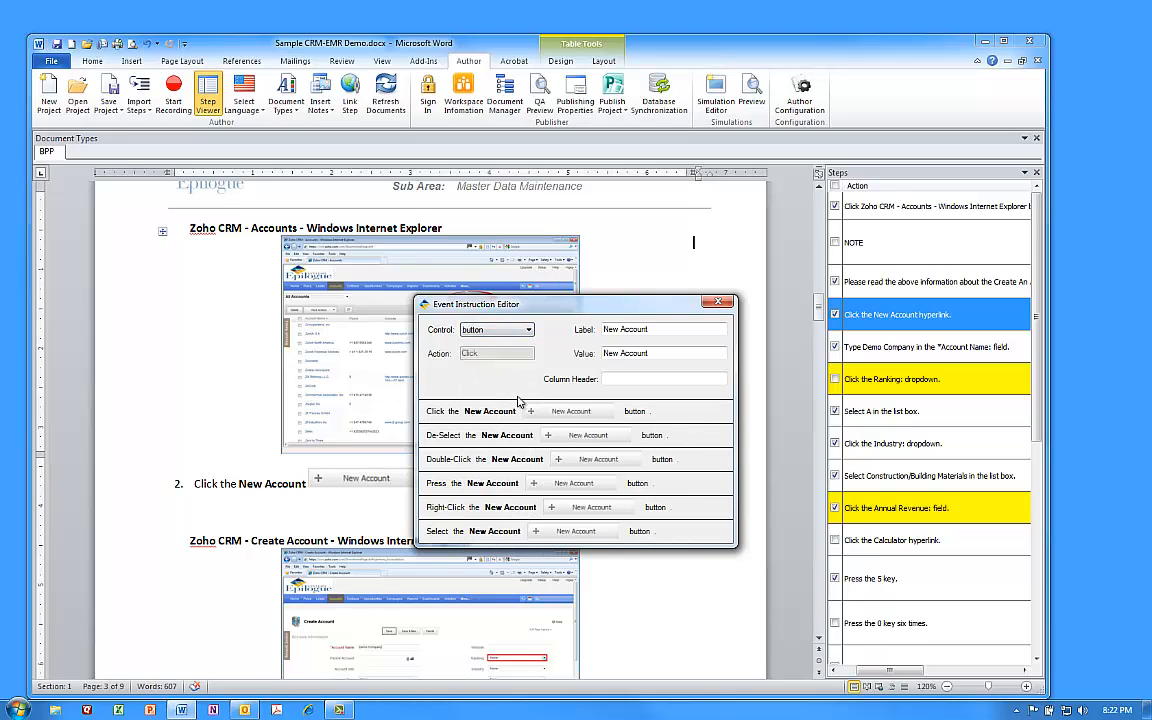
left_click(448, 414)
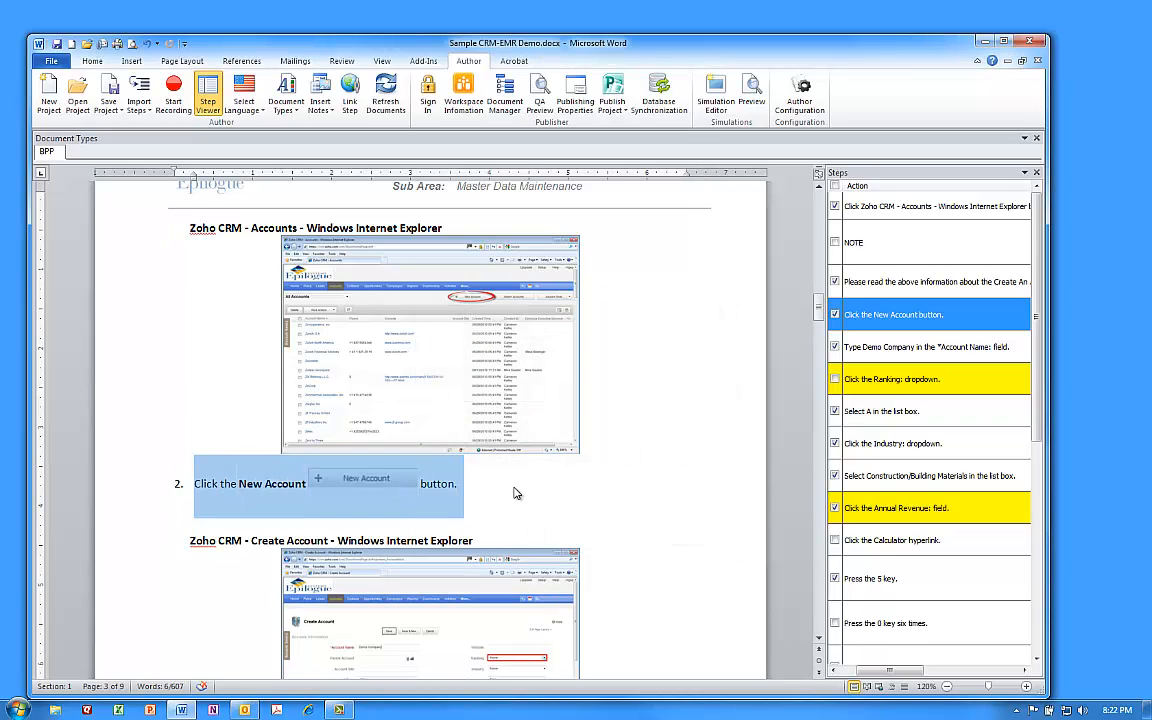
left_click(145, 111)
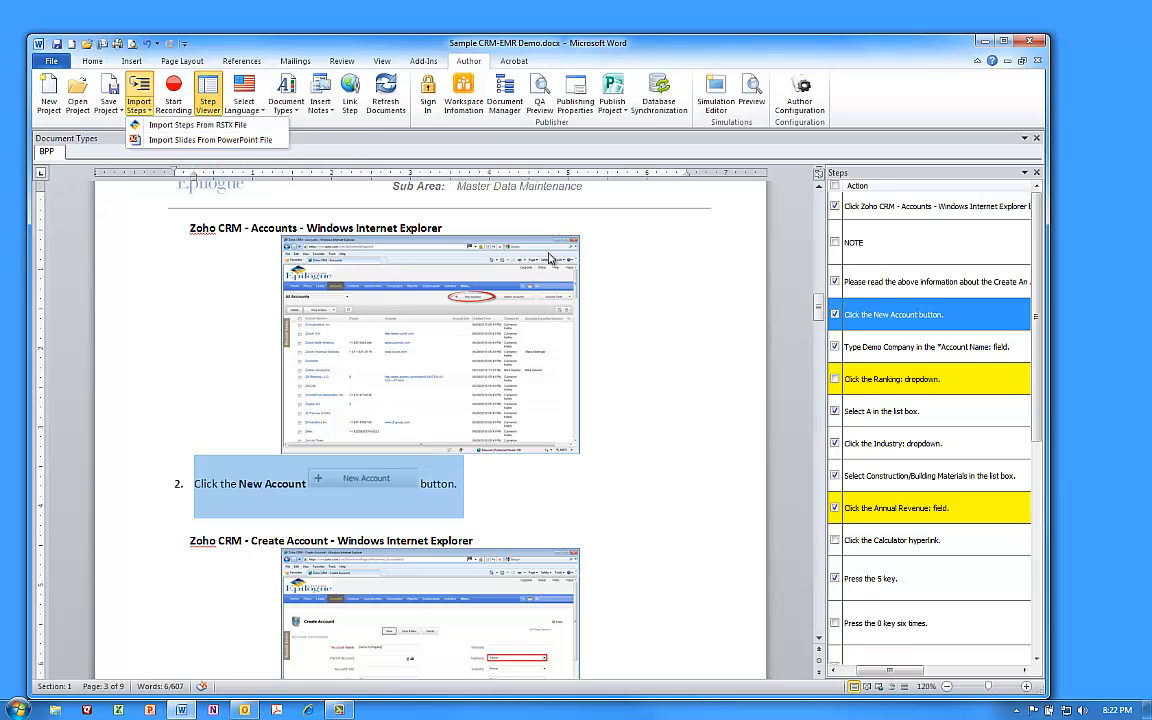
left_click(629, 281)
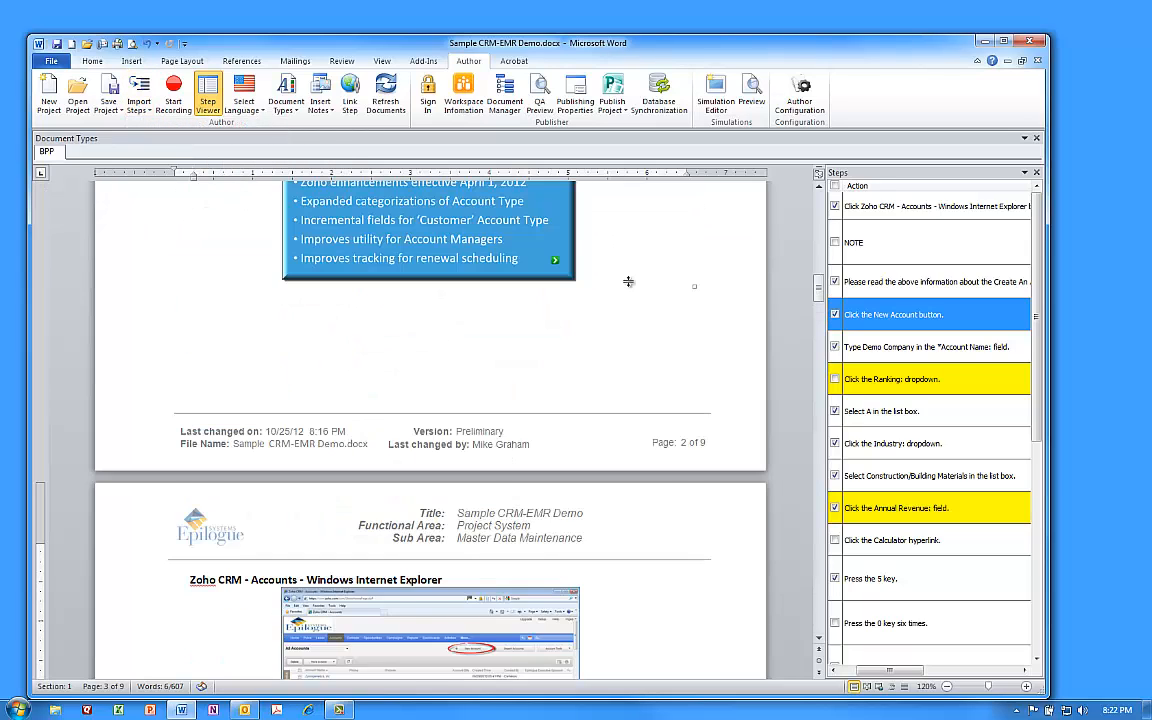
left_click(139, 95)
left_click(457, 222)
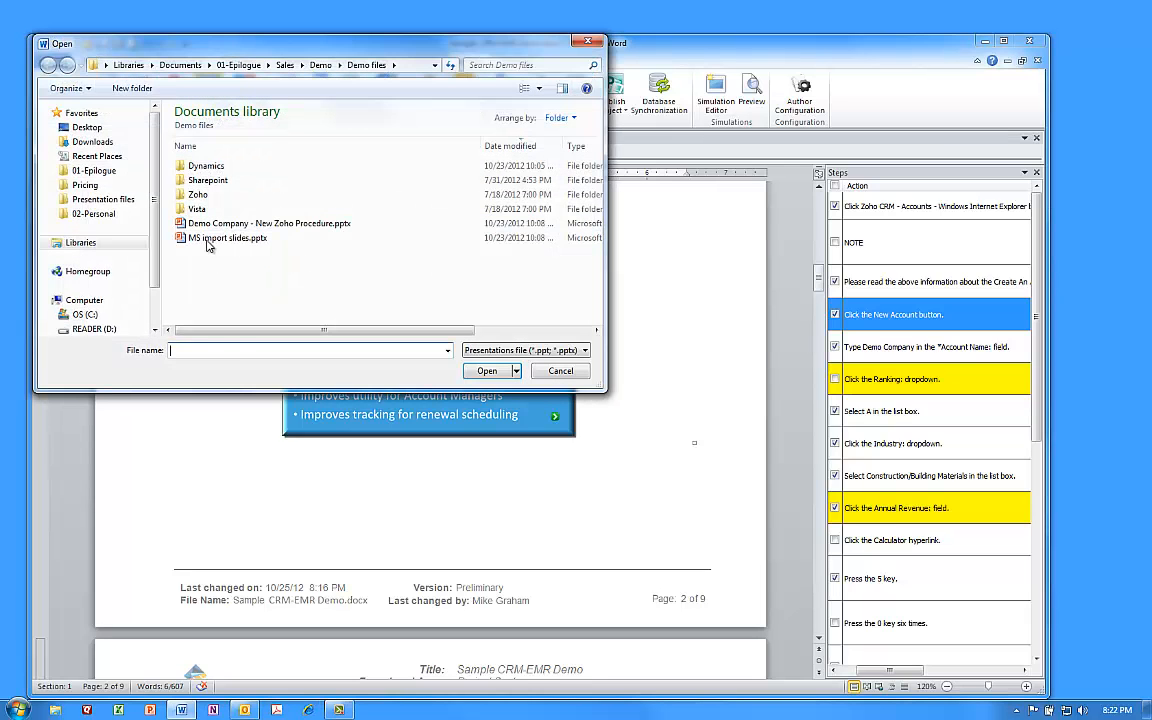
left_click(208, 238)
left_click(560, 371)
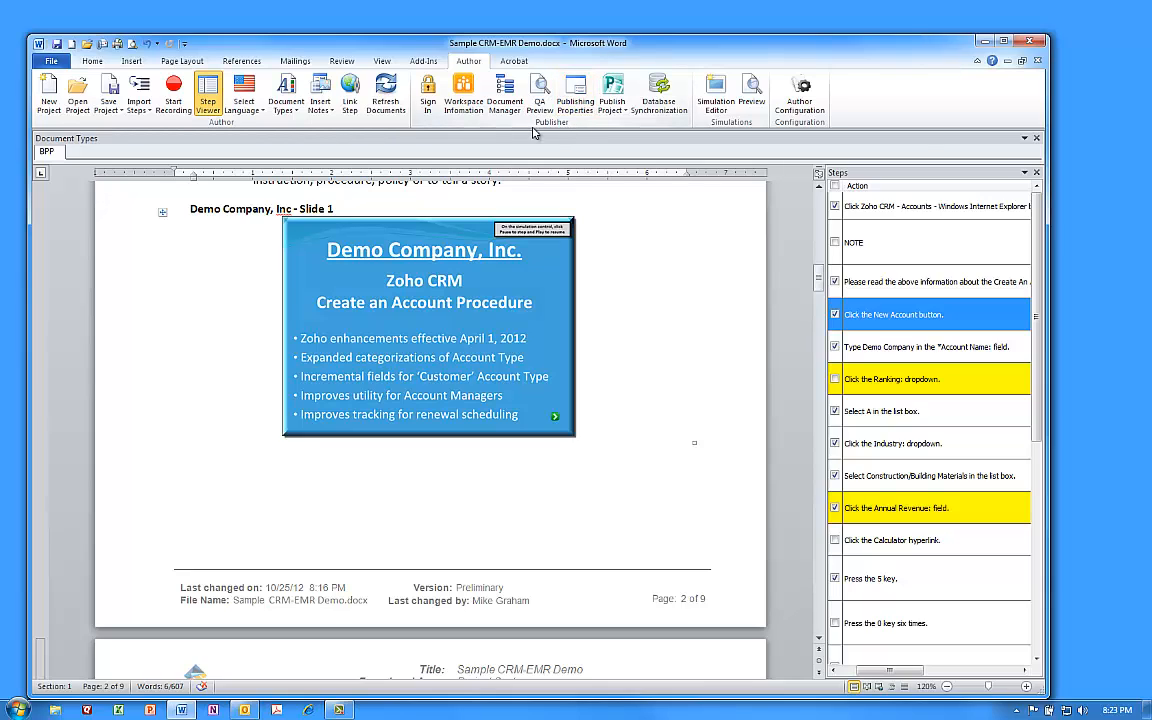
left_click(331, 111)
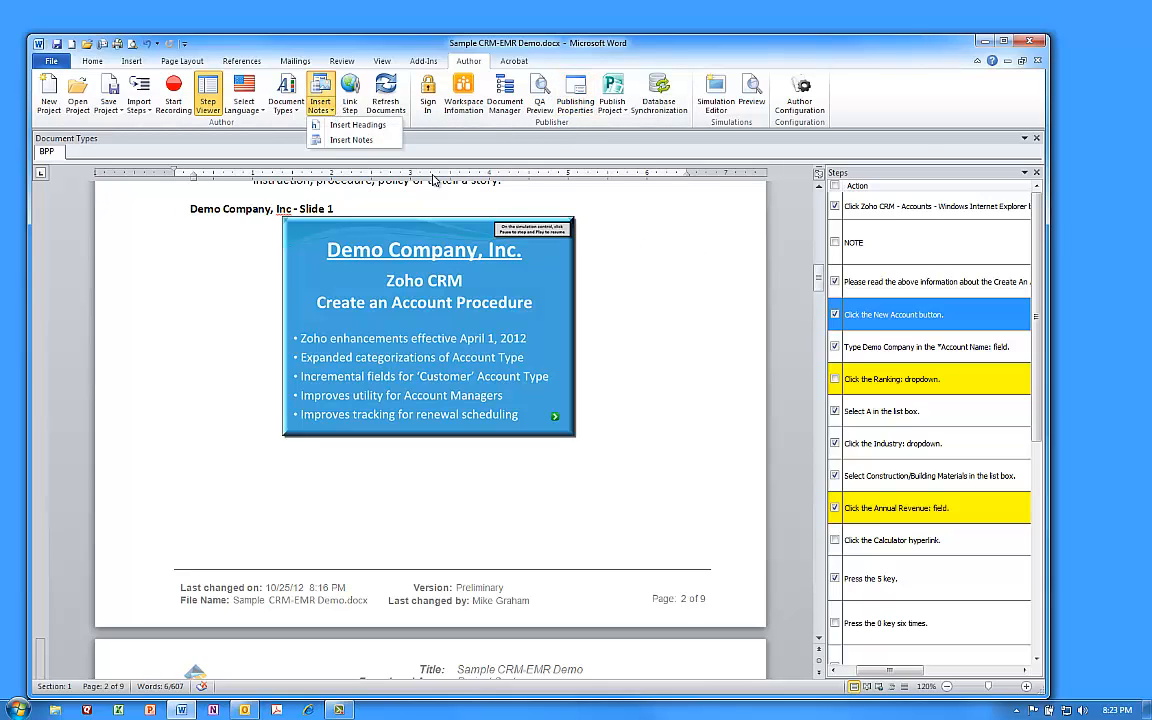
left_click(657, 268)
scroll(303, 206, "up", 1)
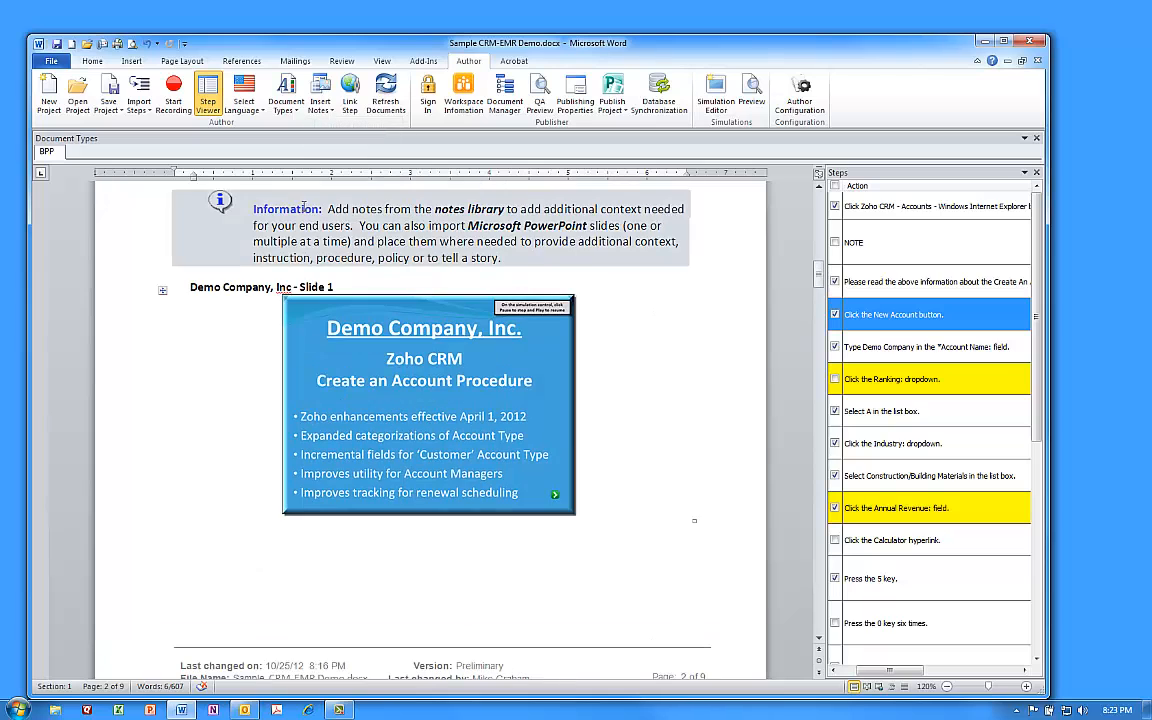
Insert a Caution note (EAN001) from the notes library below step 2, the New Account step.
scroll(656, 280, "down", 8)
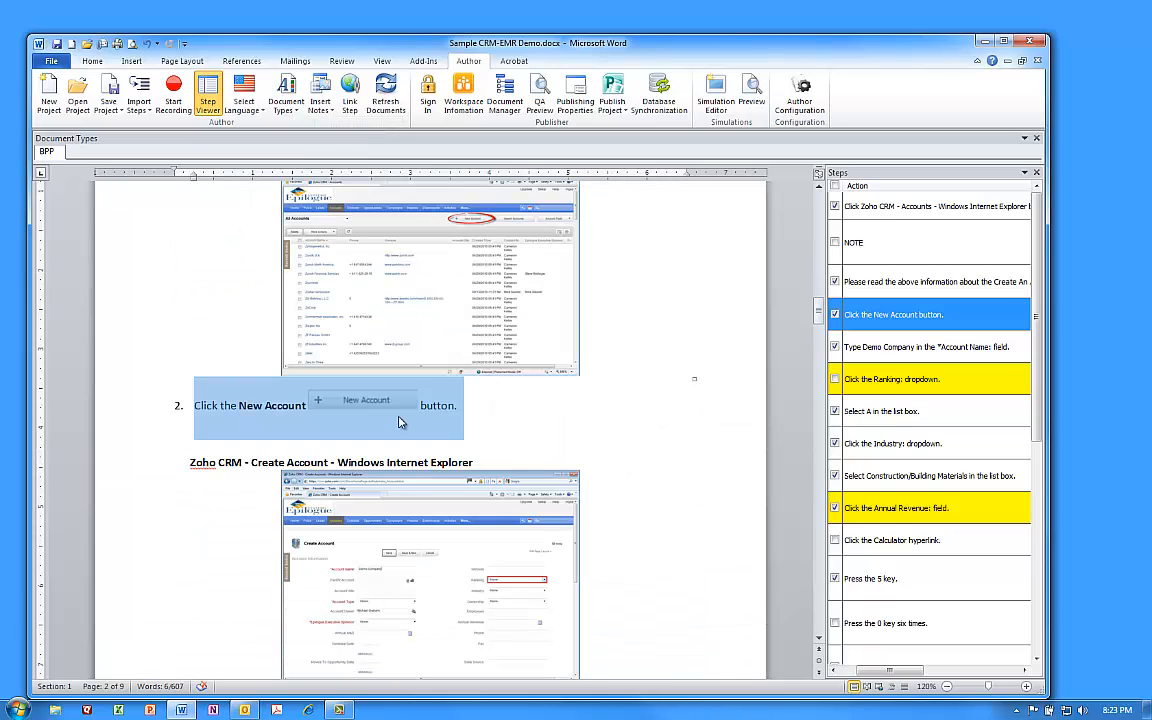
left_click(176, 407)
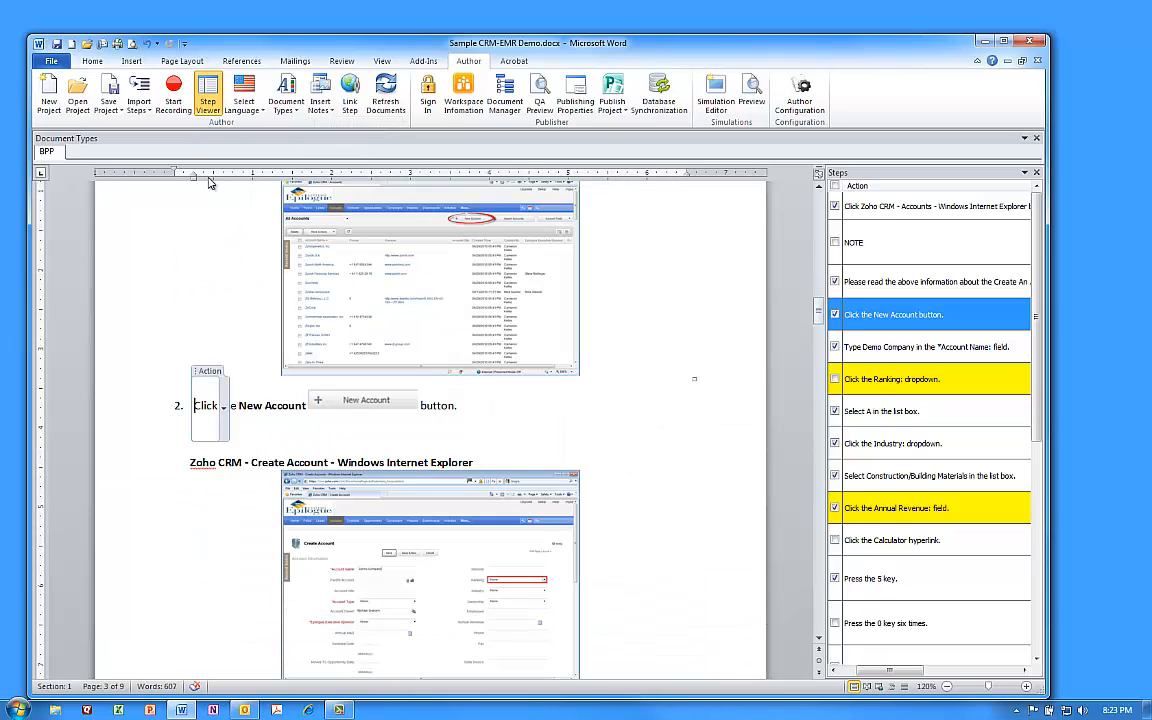
left_click(320, 108)
left_click(340, 140)
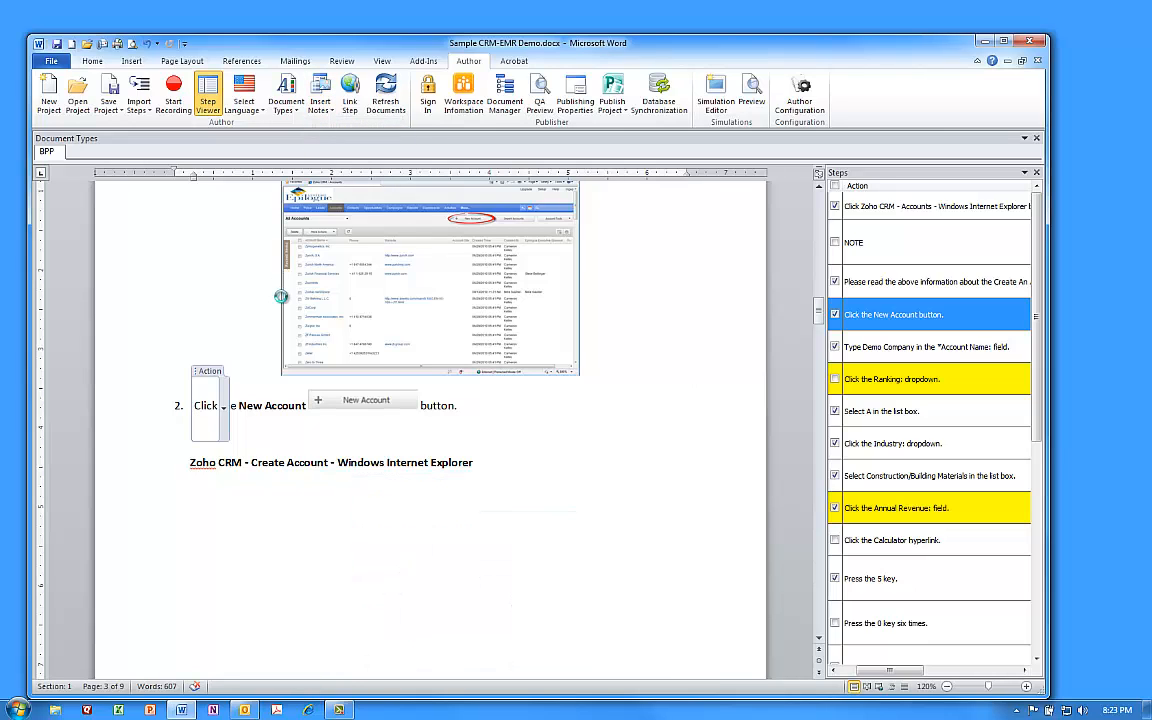
left_click(239, 431)
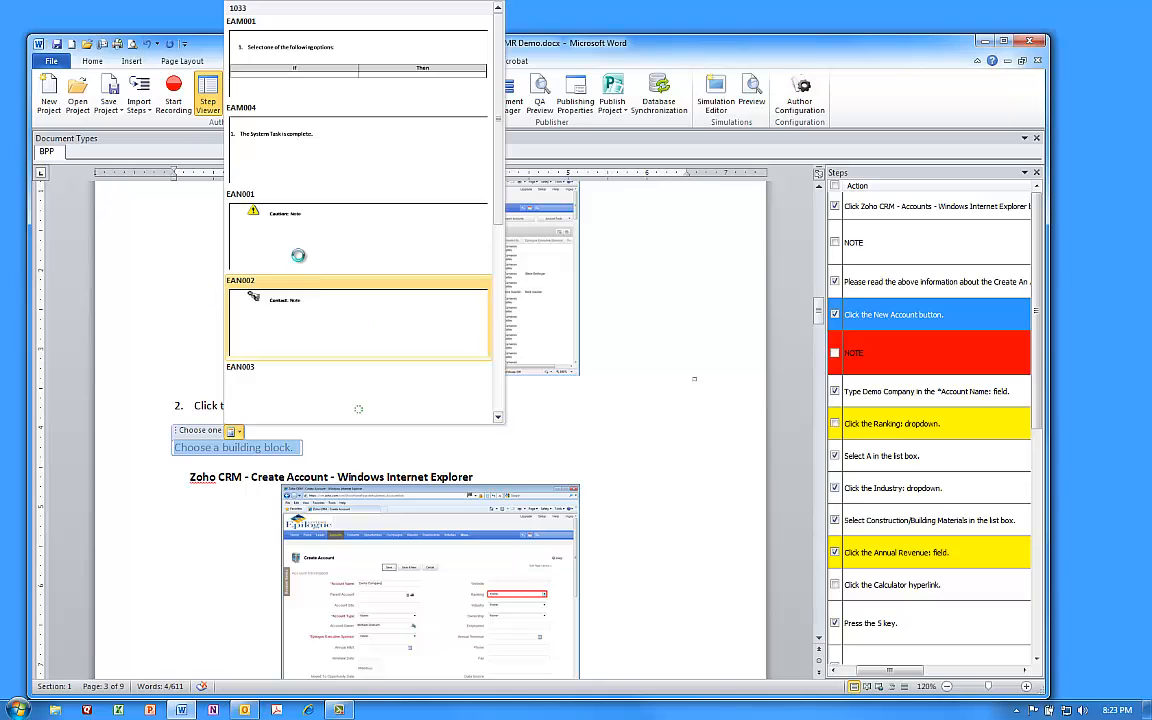
left_click(298, 252)
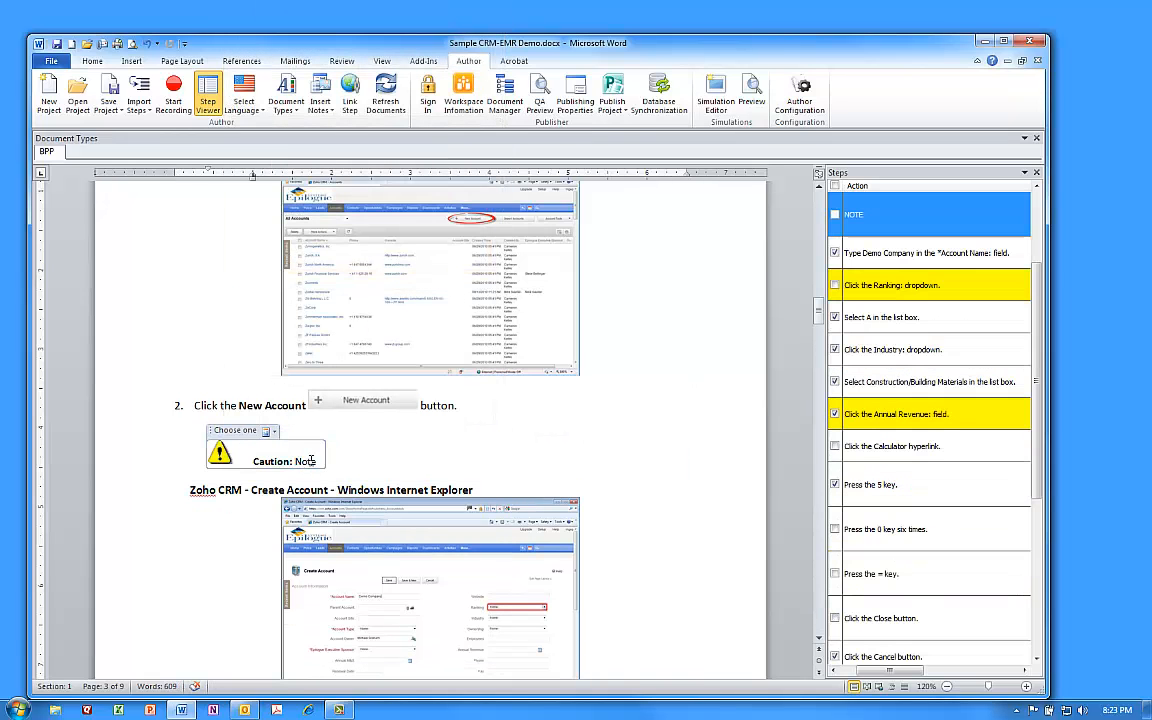
Replace the caution note's placeholder text with "Be careful to spel things coreectly".
key("BackSpace")
key("BackSpace")
type("B")
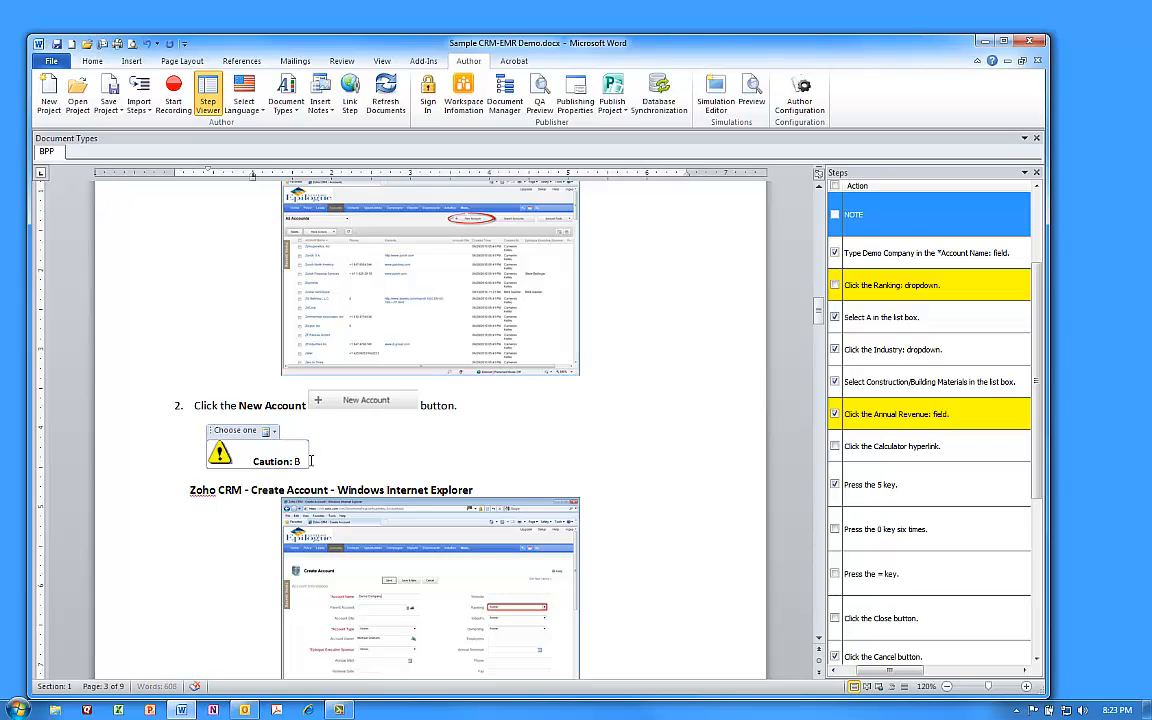
type("e careful to spel")
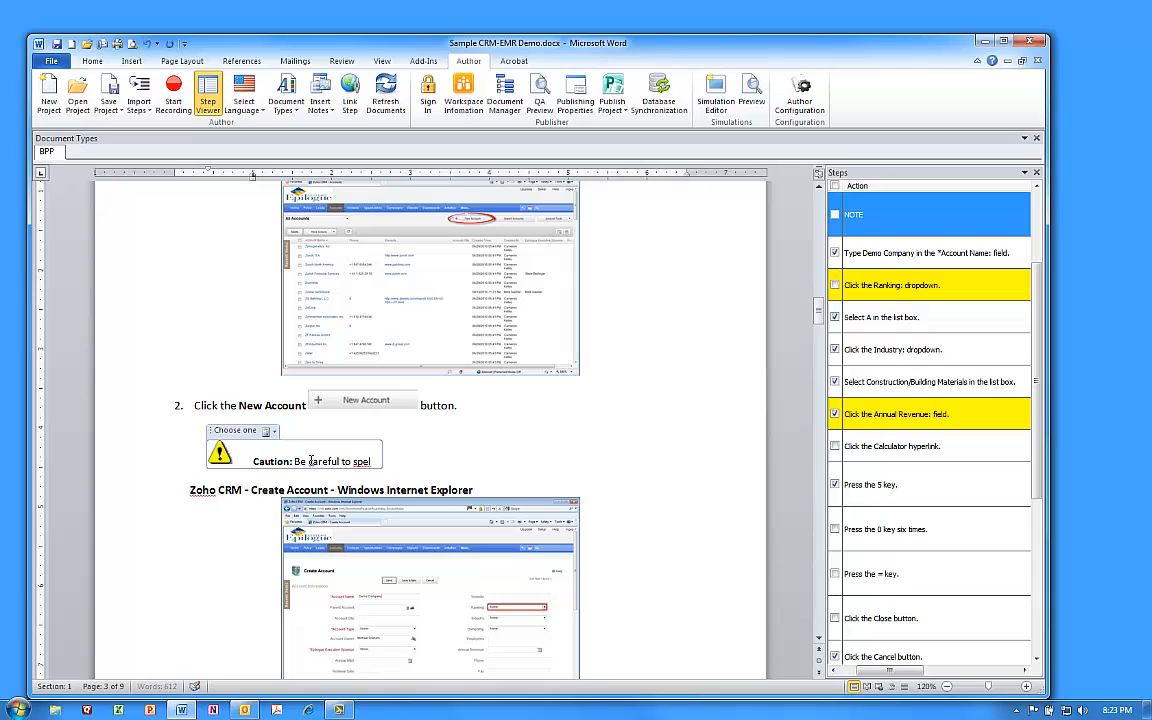
type(" things coreectly")
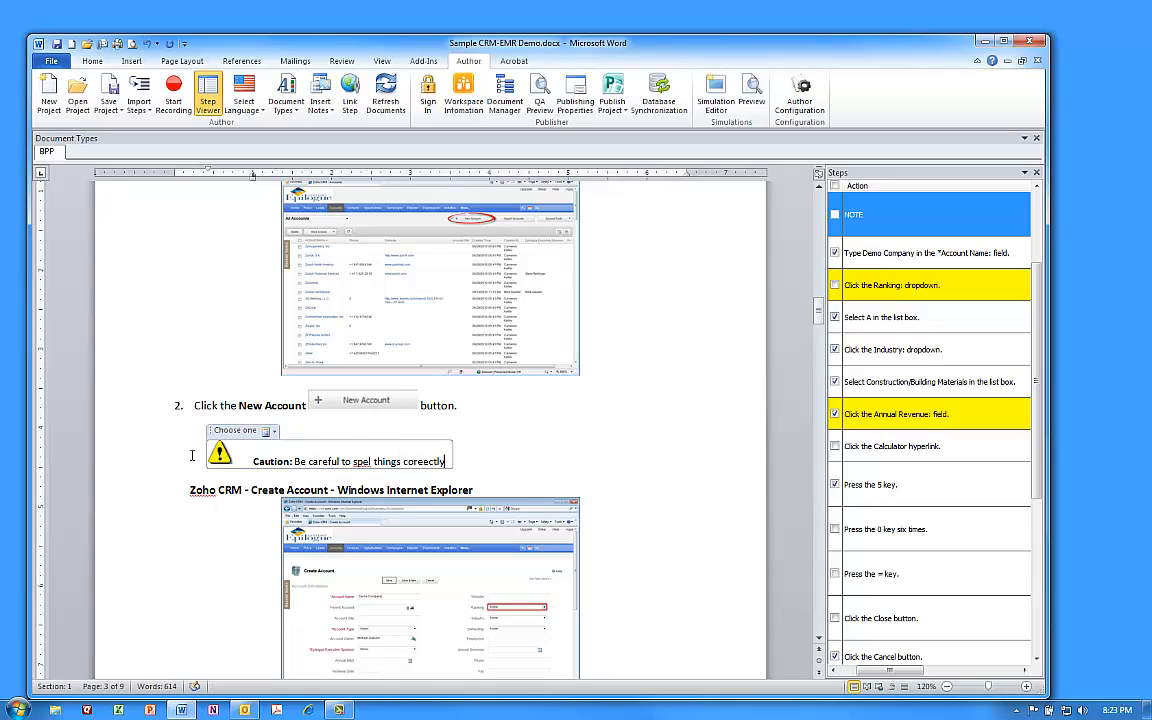
Correct the caution note's misspelled words to "spell" and "correctly" using the spelling suggestions.
right_click(366, 461)
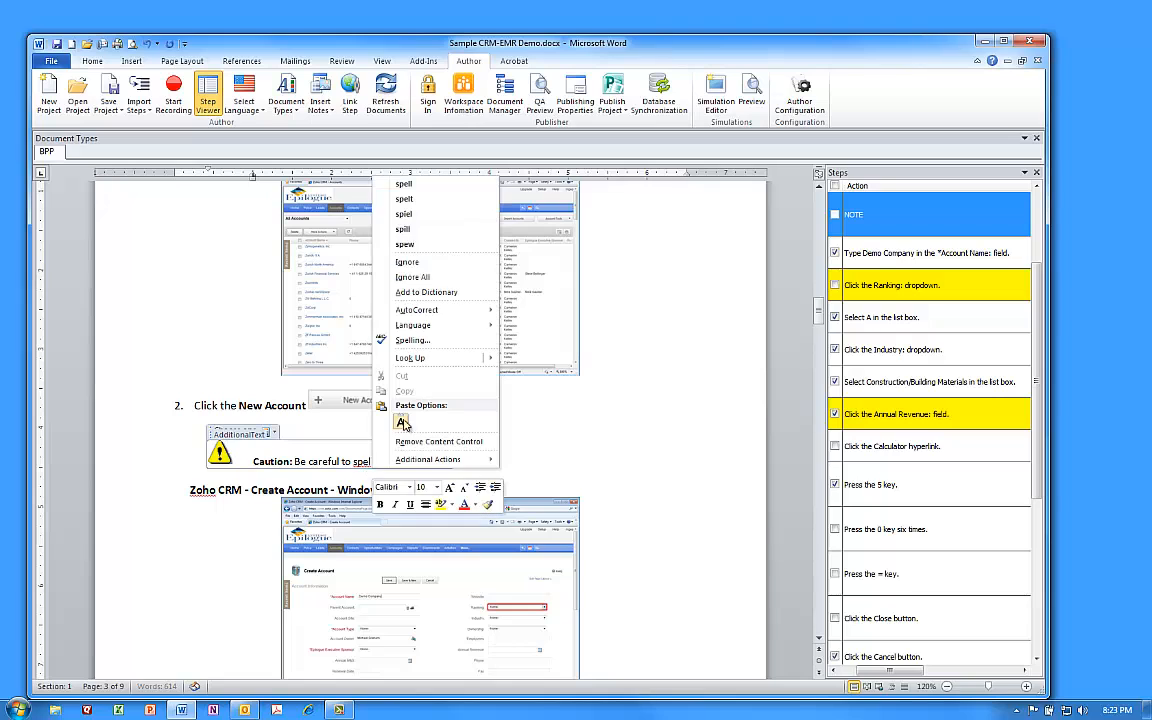
left_click(403, 184)
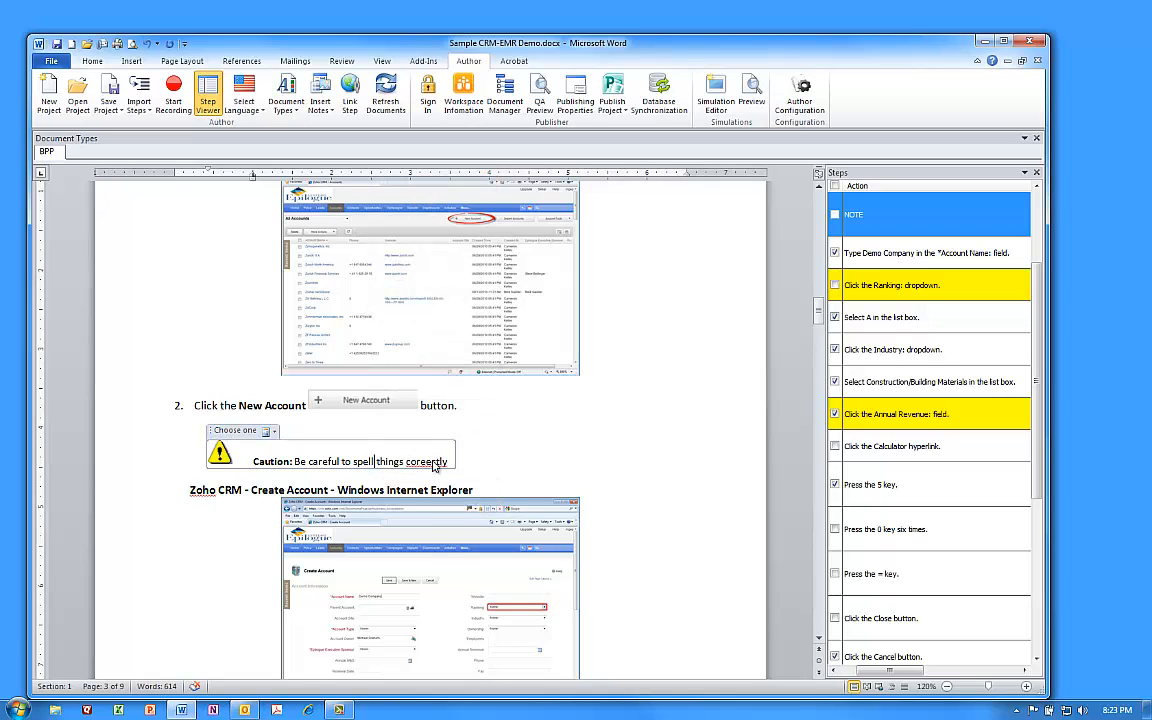
right_click(434, 467)
left_click(445, 230)
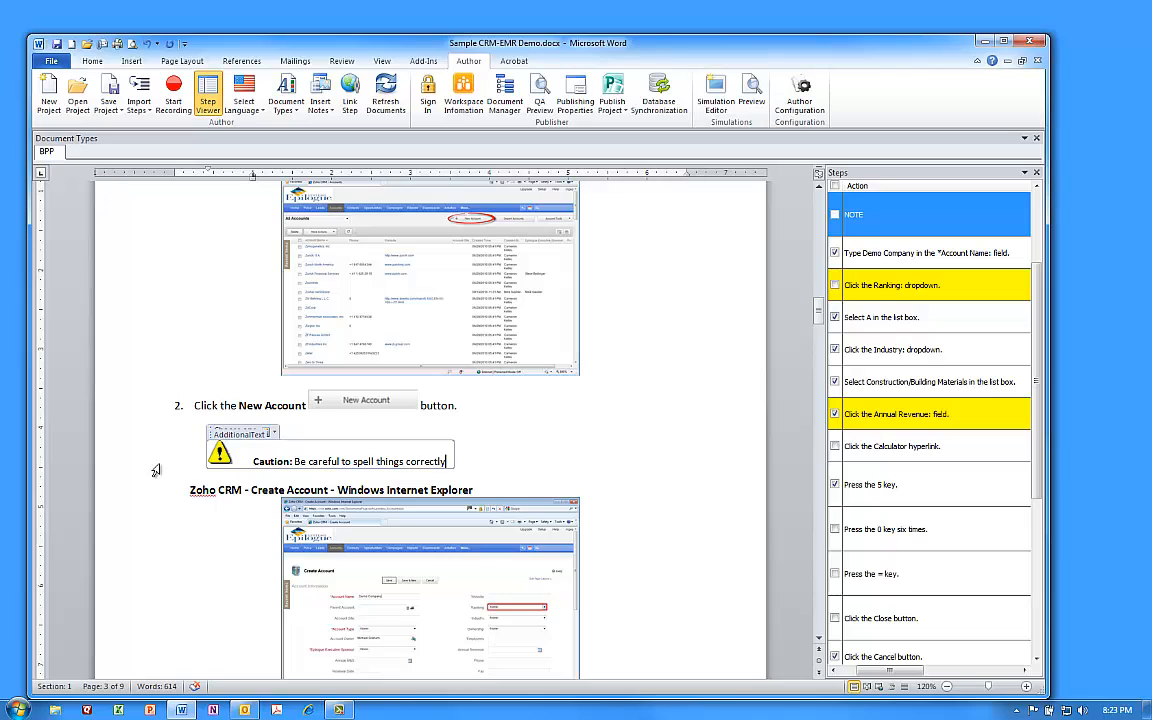
Append "and go to step x" to the end of the caution note below the New Account step.
left_click(446, 461)
type("and")
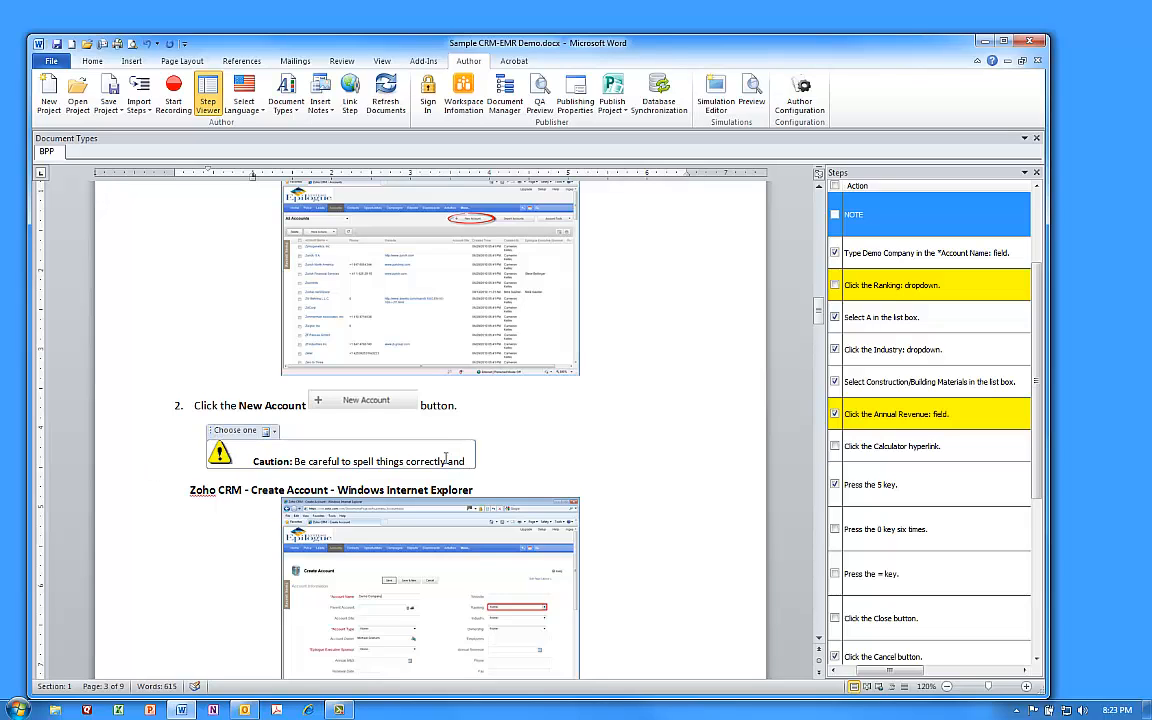
type(" go to step x")
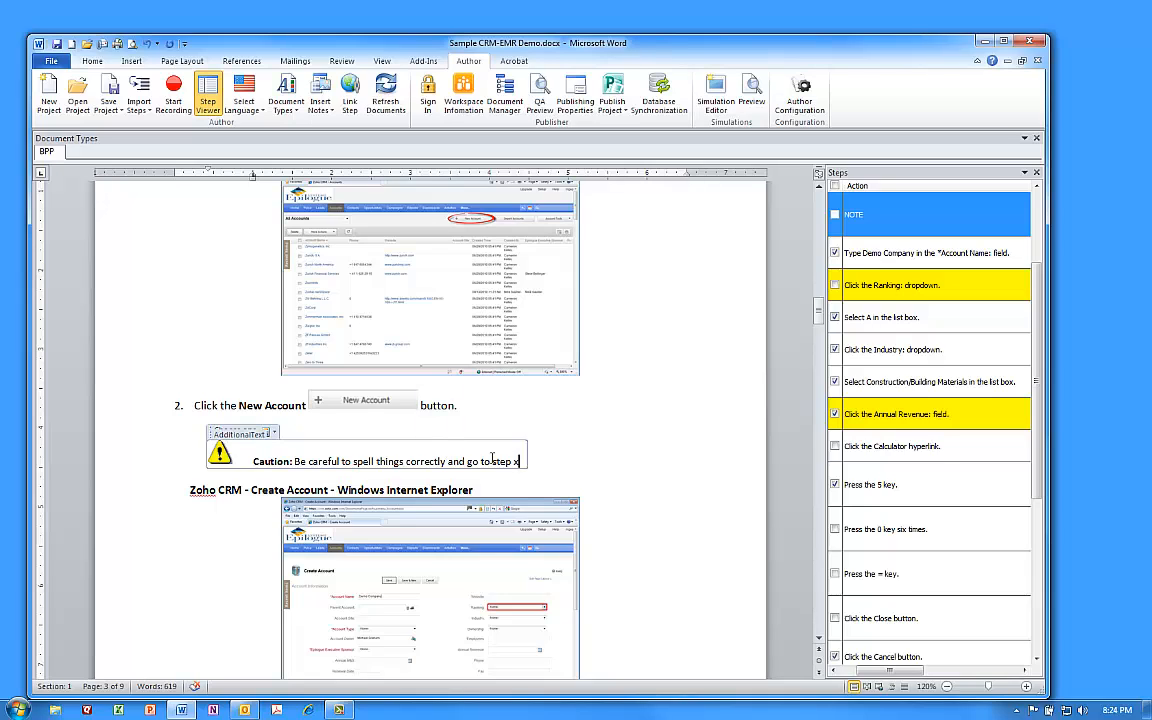
Link the words "step x" in the caution note to a recorded step further down the procedure.
left_click_drag(493, 456, 519, 461)
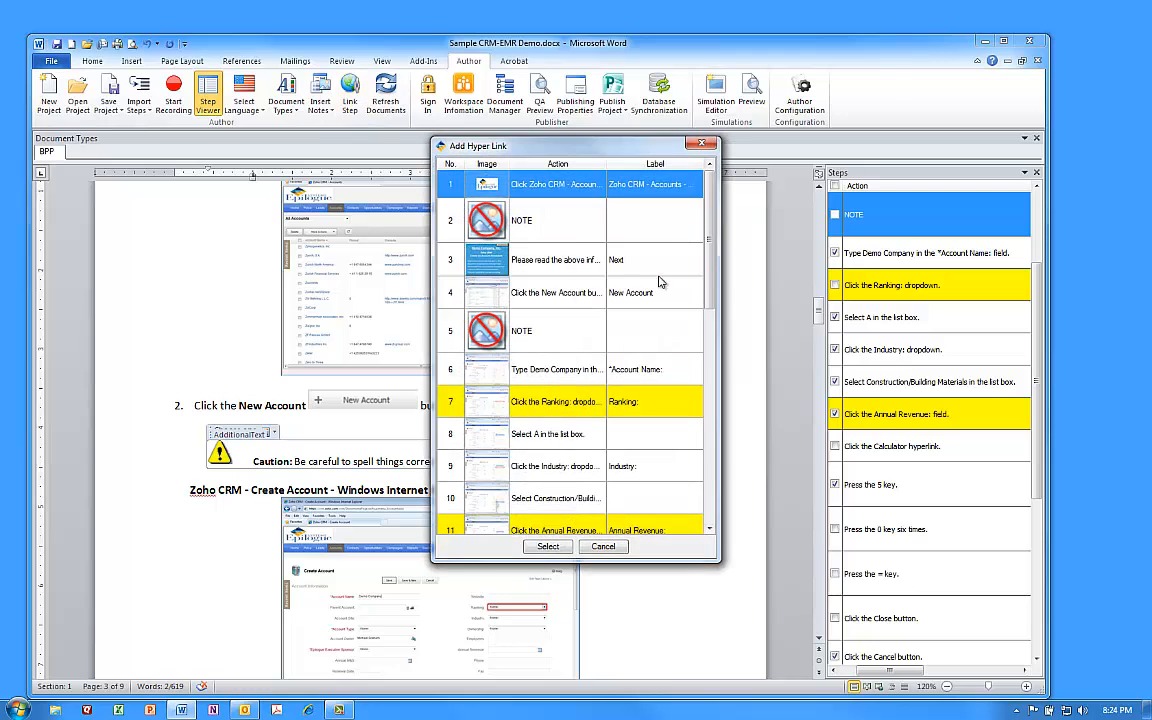
scroll(630, 420, "down", 4)
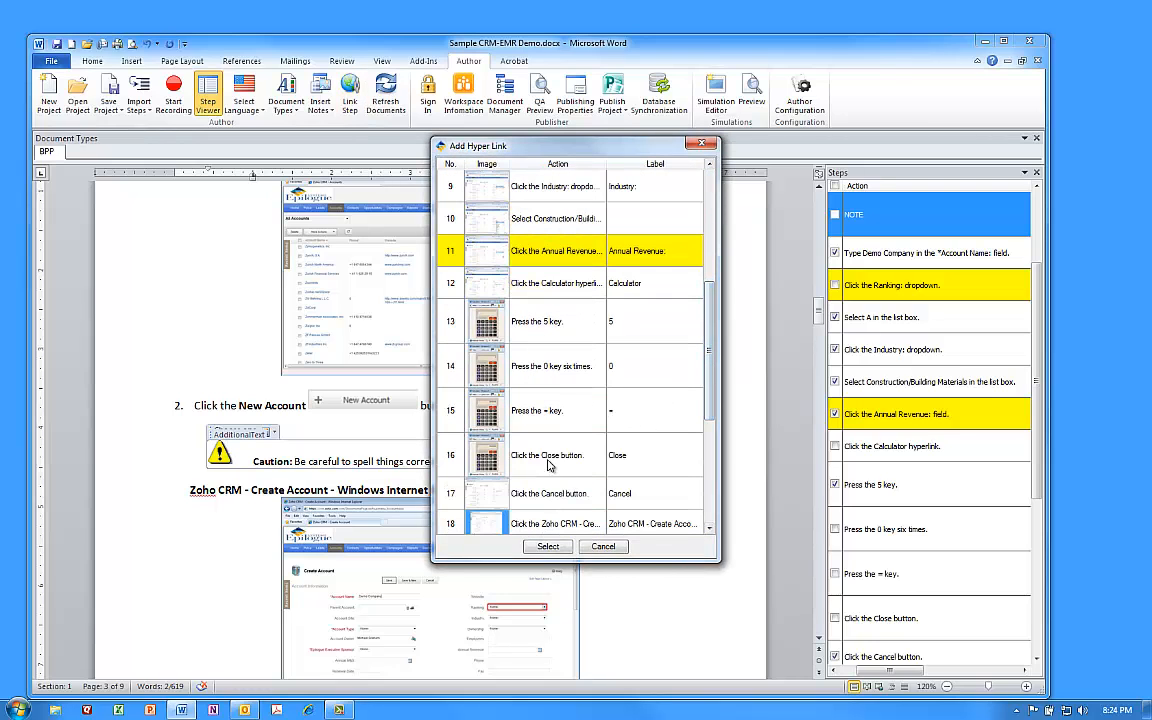
left_click(500, 455)
left_click(548, 547)
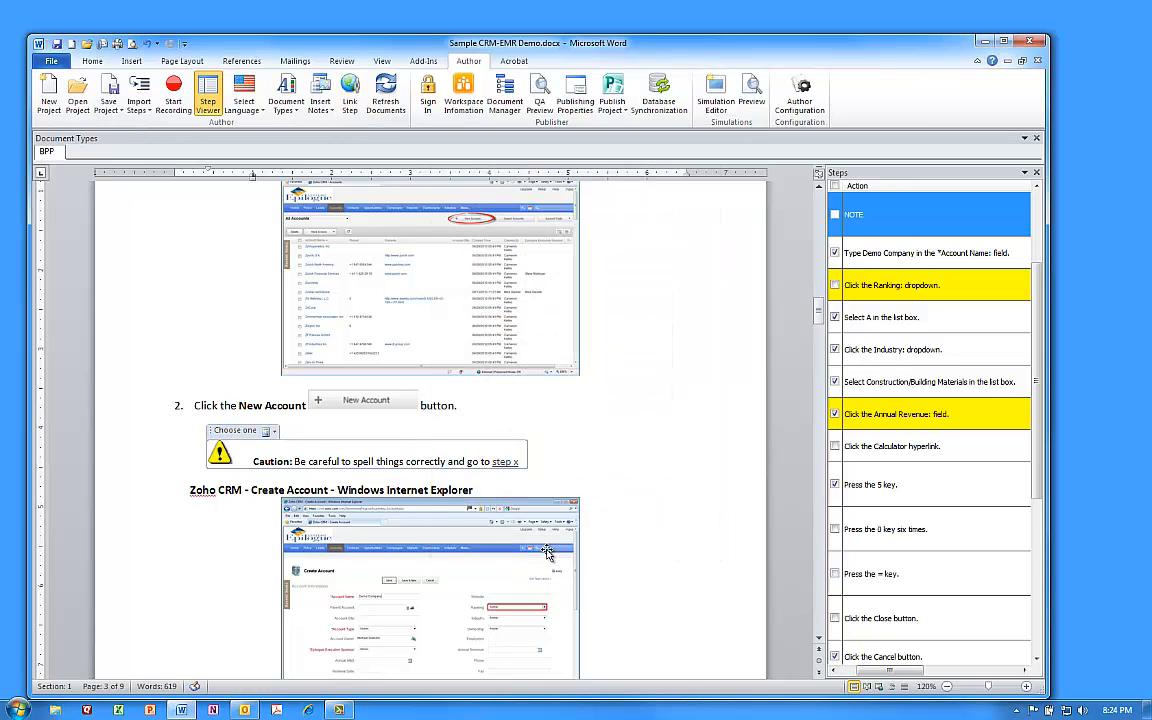
right_click(426, 467)
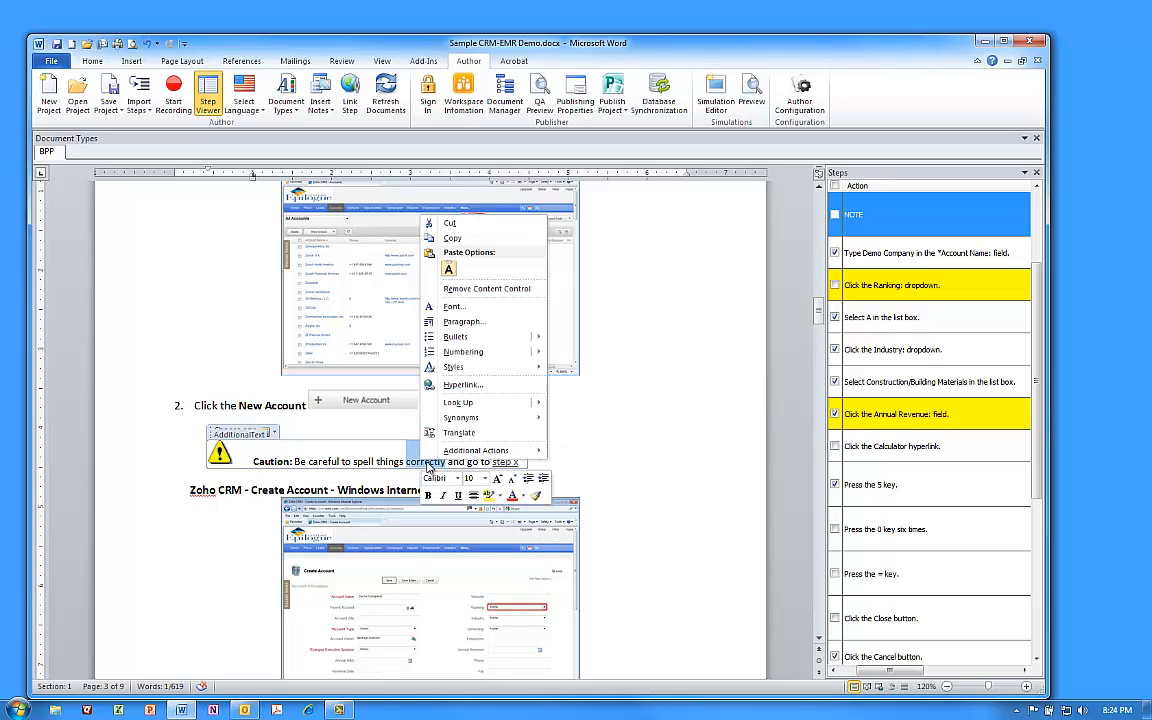
left_click(458, 384)
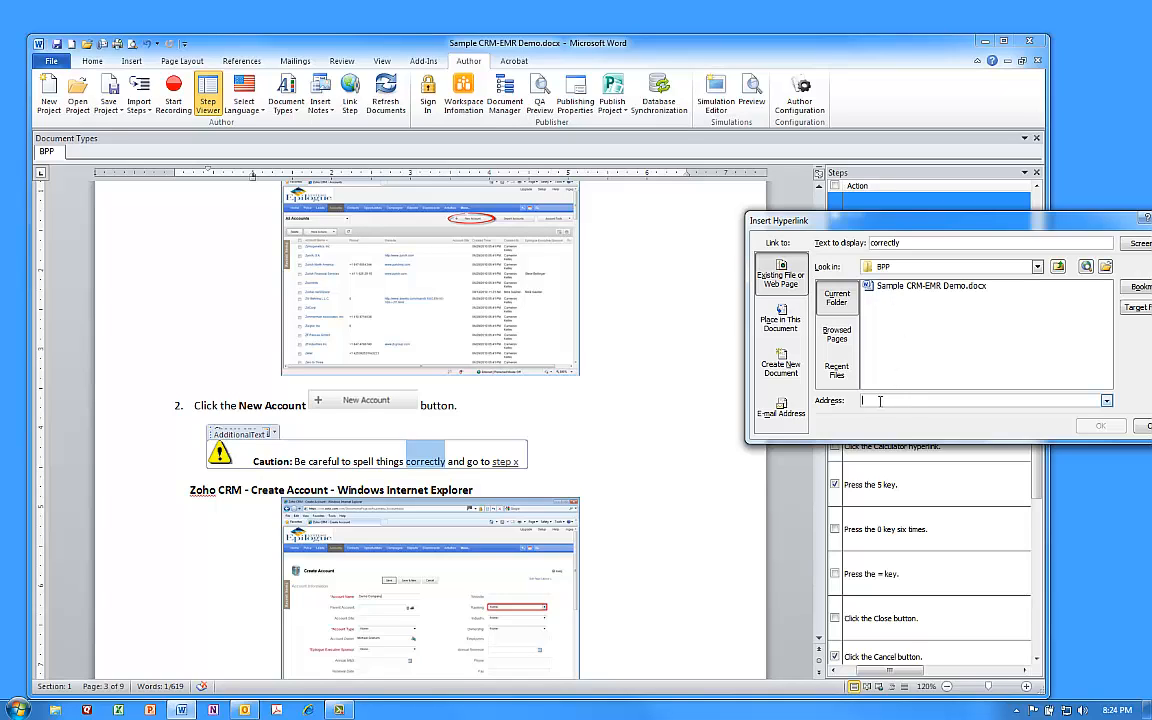
type("http://www.amazon.com/")
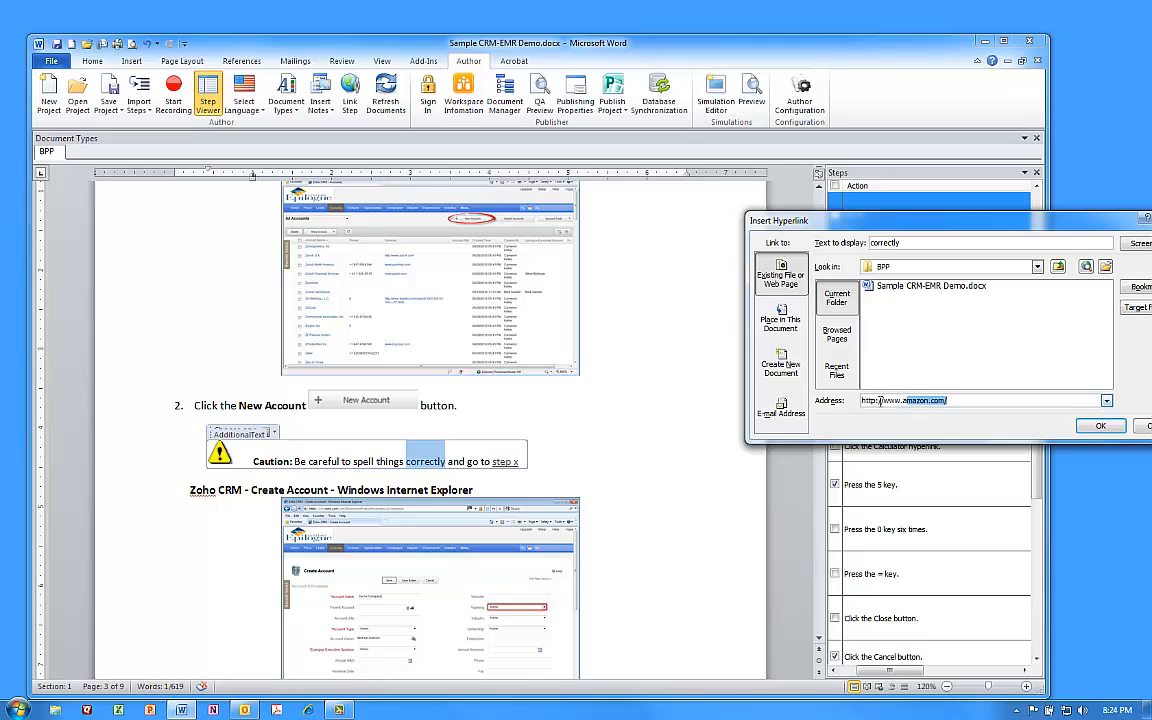
key("Return")
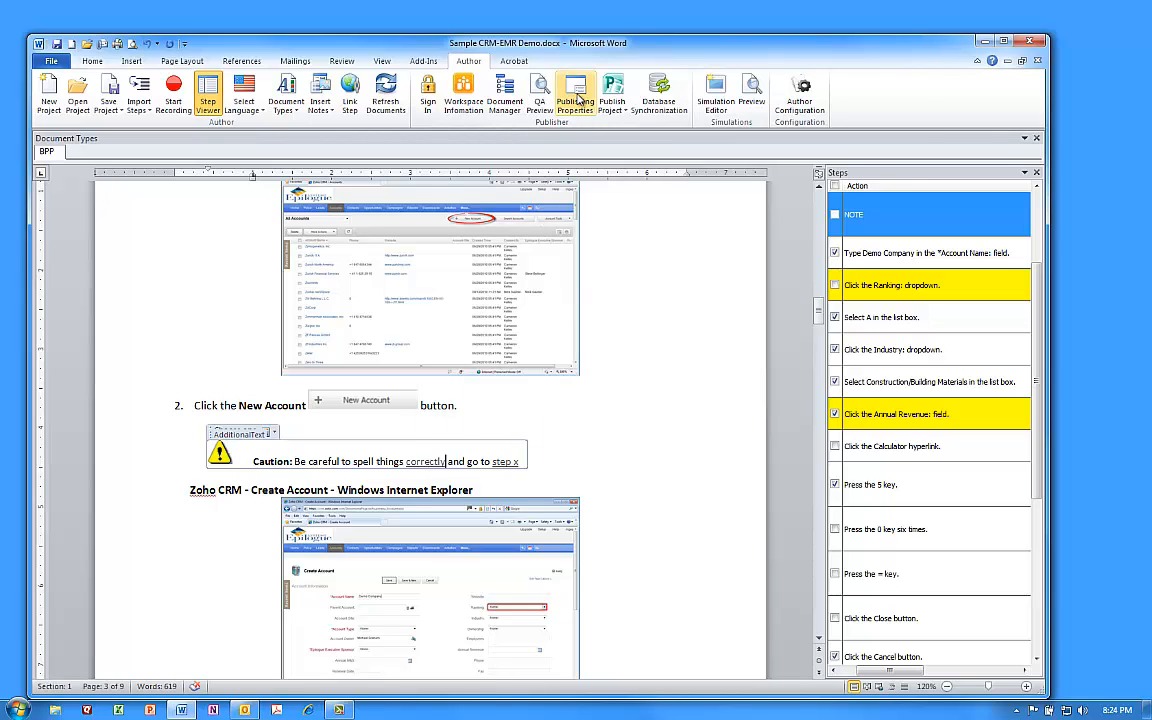
Review the publishing properties for author-defined values, document types, output types and simulations, leaving them without changes.
left_click(575, 95)
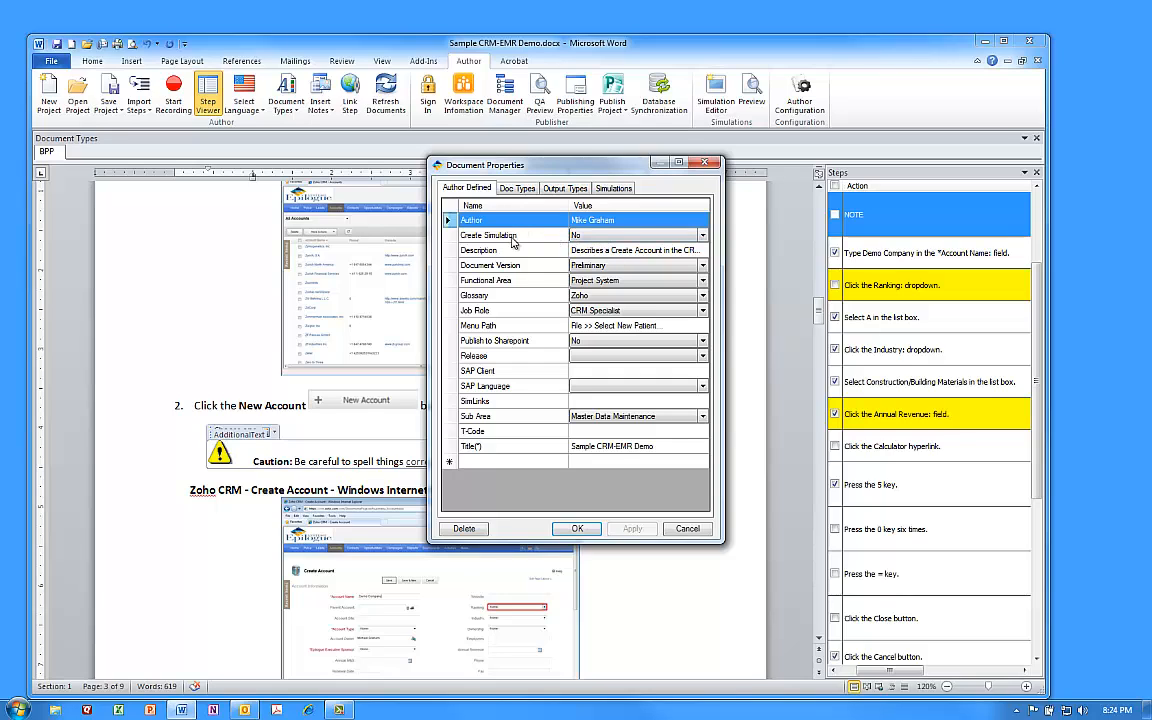
left_click(517, 188)
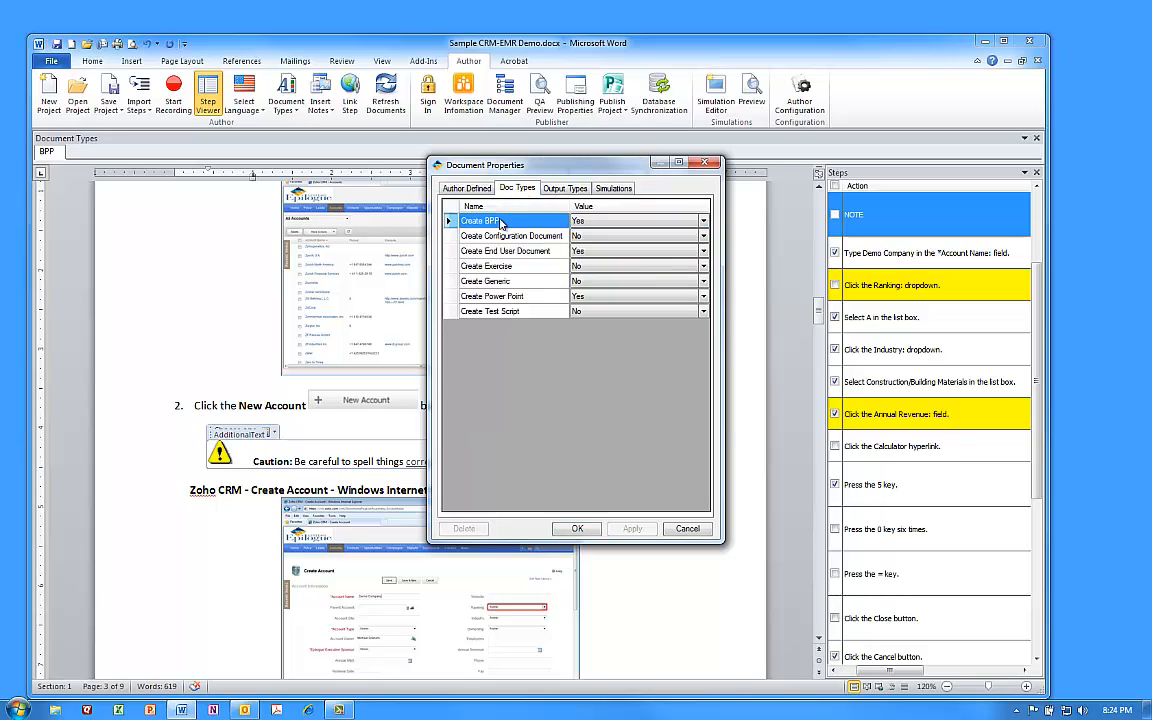
left_click(574, 190)
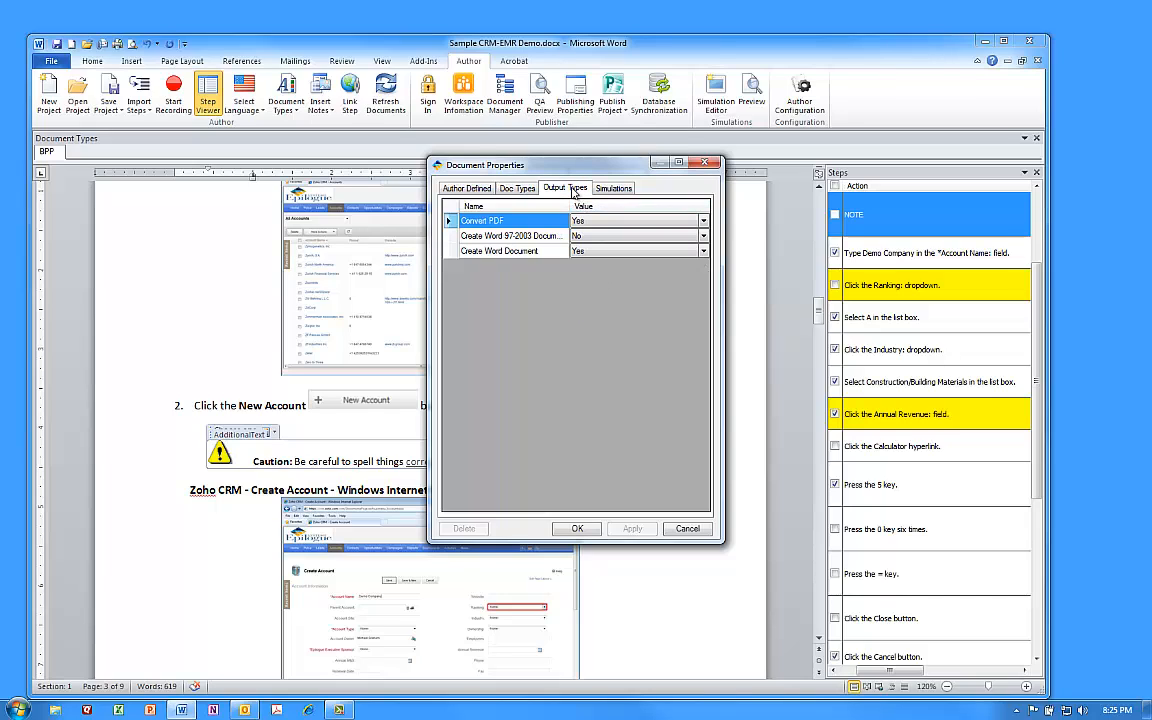
left_click(614, 189)
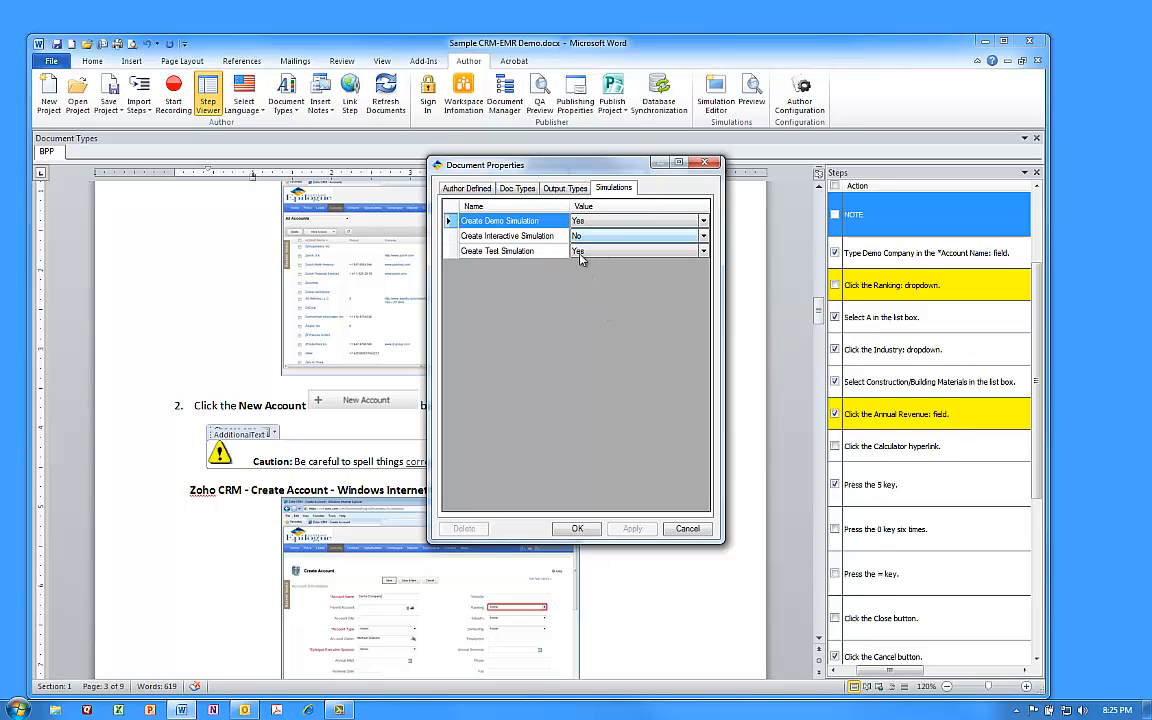
left_click(689, 528)
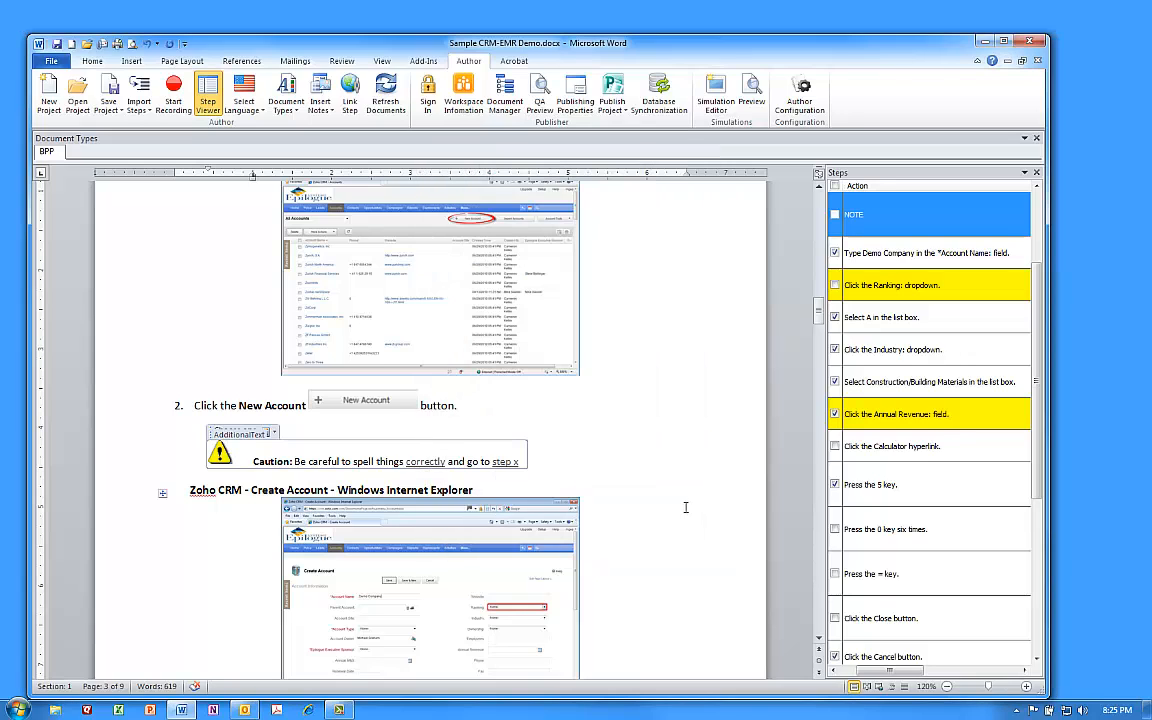
left_click(246, 97)
left_click(247, 97)
left_click(284, 110)
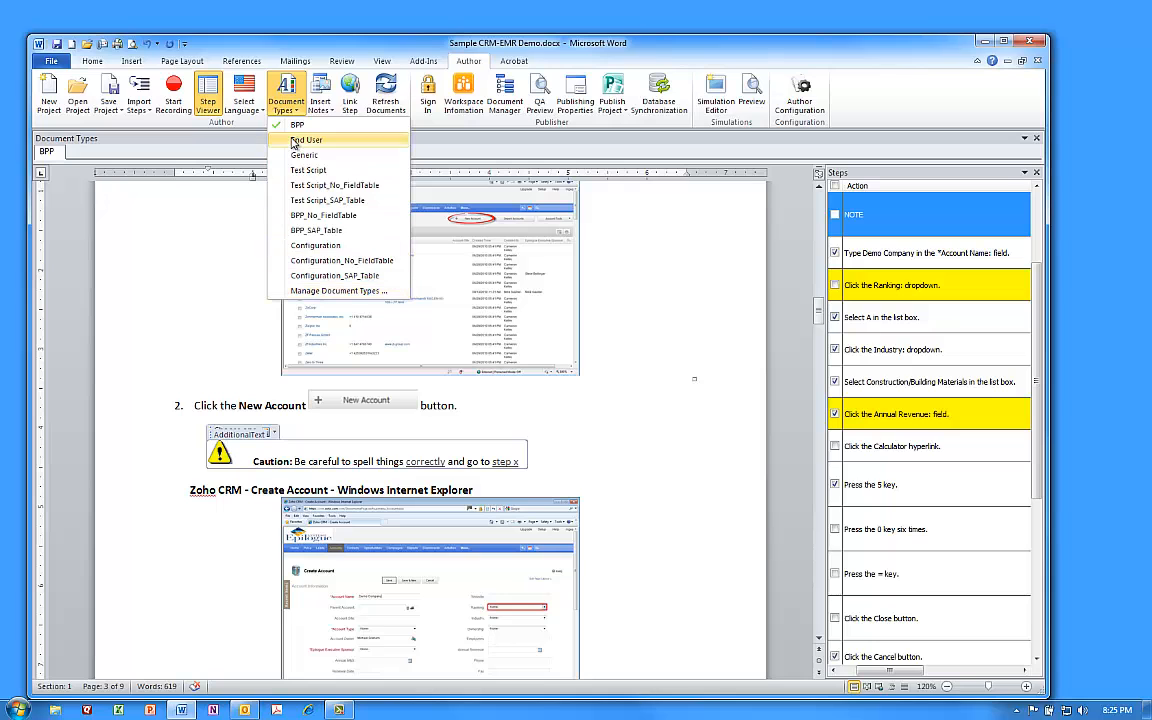
left_click(288, 103)
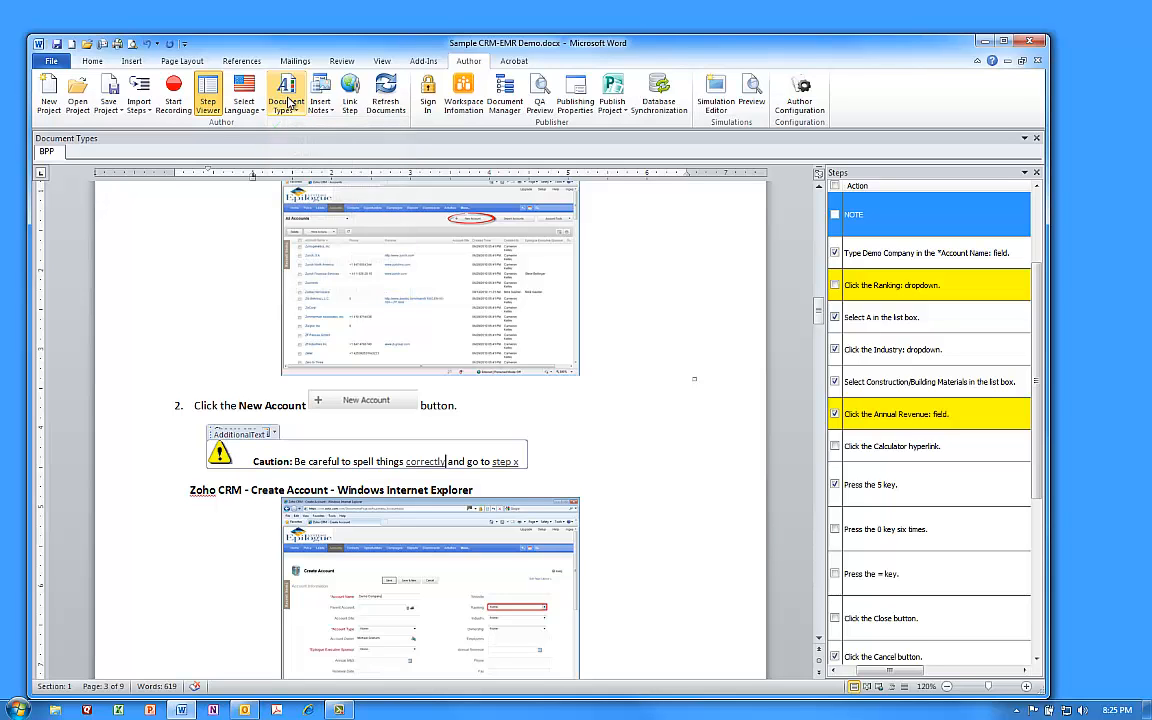
In the Simulation Editor, draw an arrow on the first step's screenshot pointing to the Word desktop icon.
left_click(715, 108)
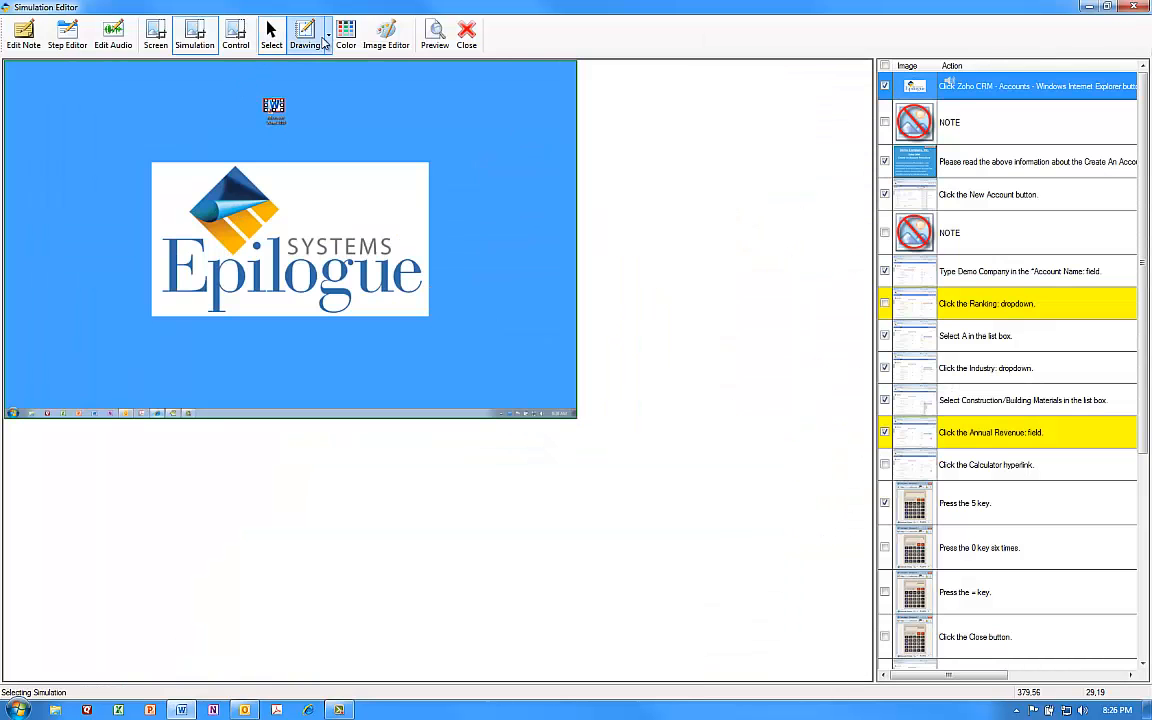
left_click(326, 35)
left_click(324, 79)
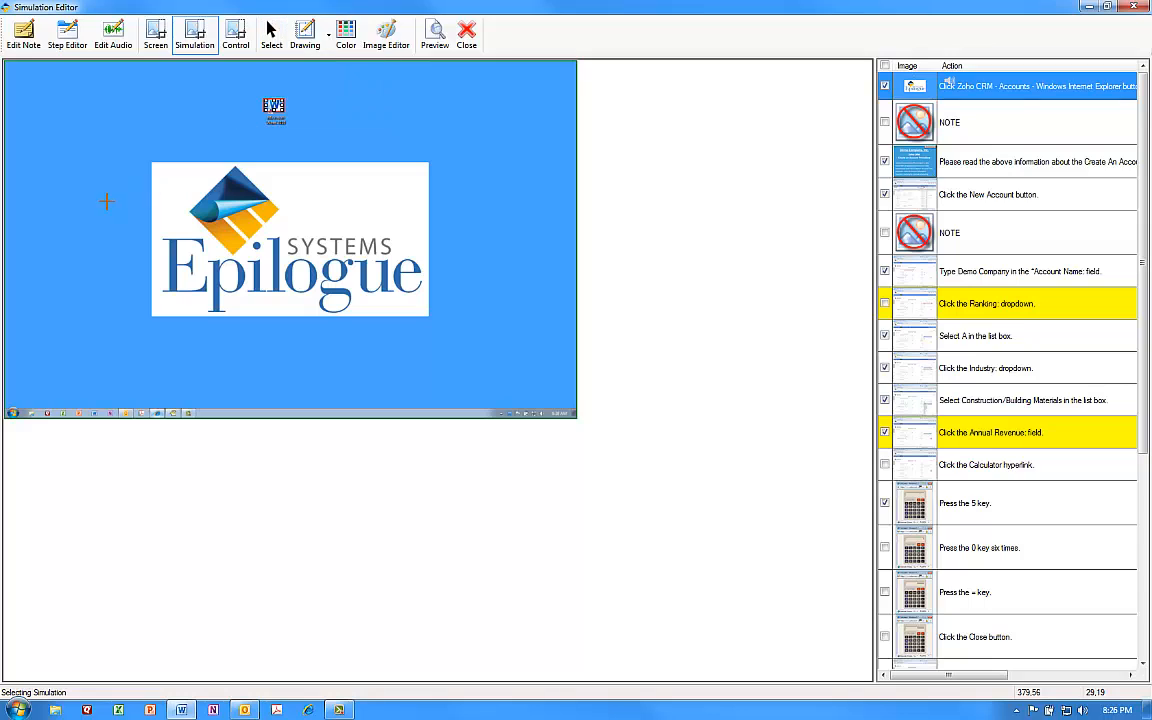
left_click_drag(124, 192, 262, 118)
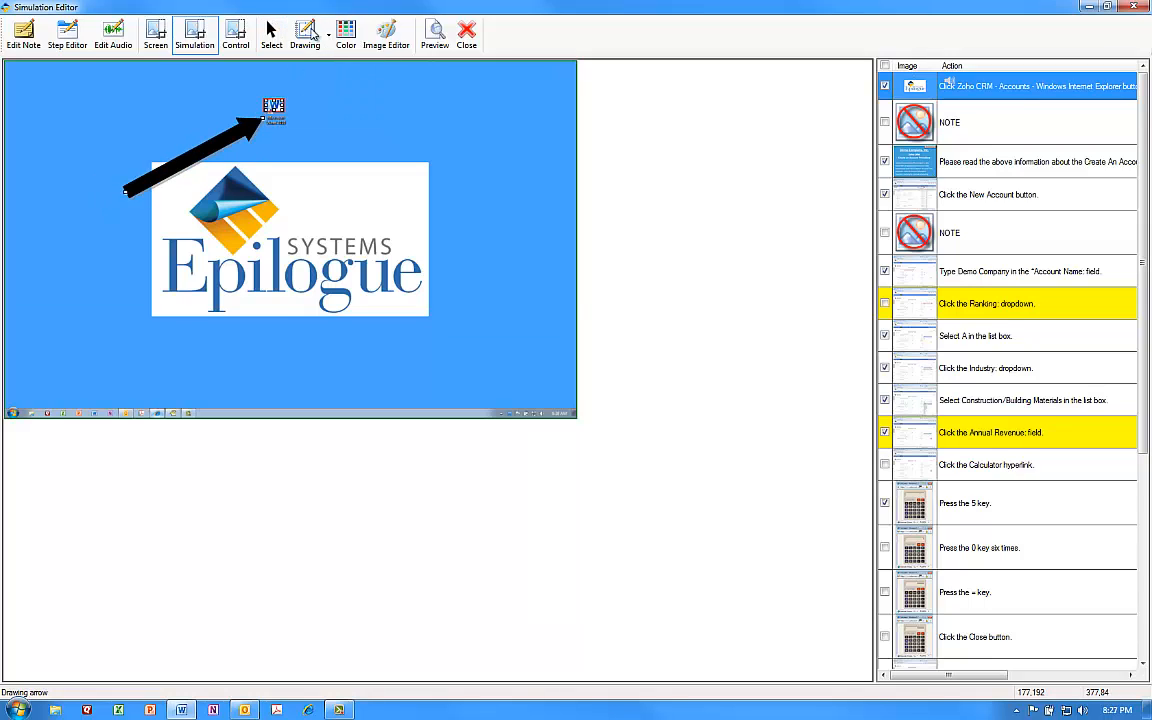
Color the arrow red and apply the drawing while switching to the New Account button step.
left_click(343, 33)
left_click(512, 214)
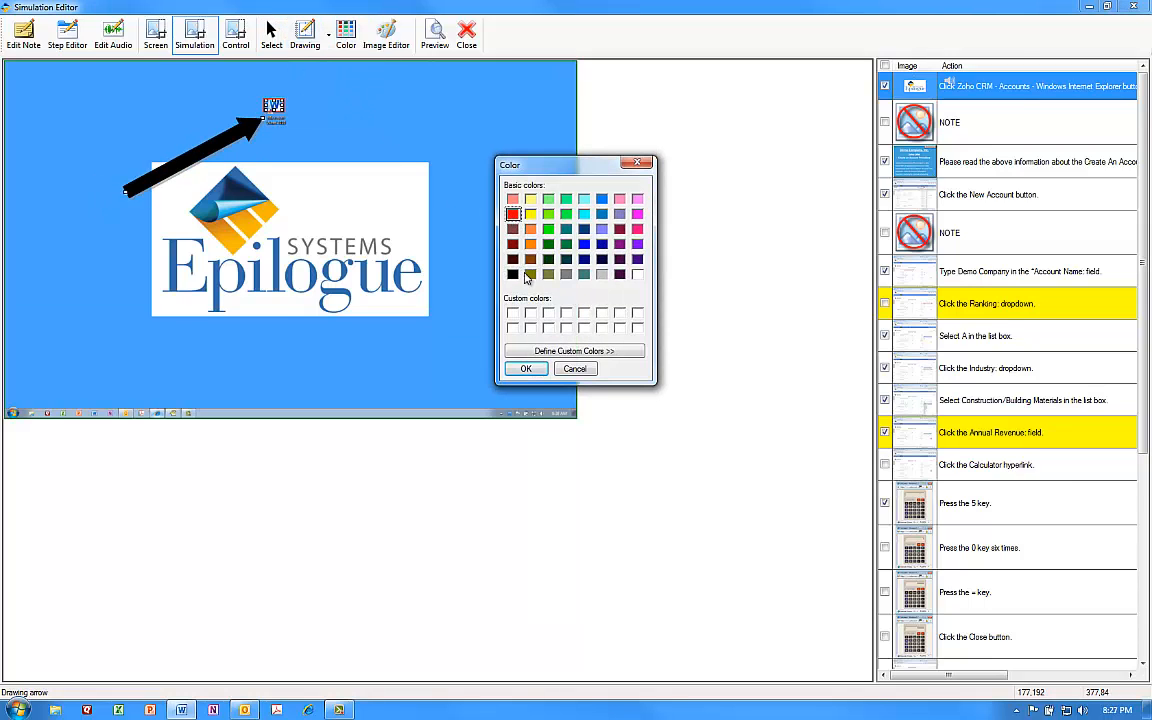
left_click(526, 369)
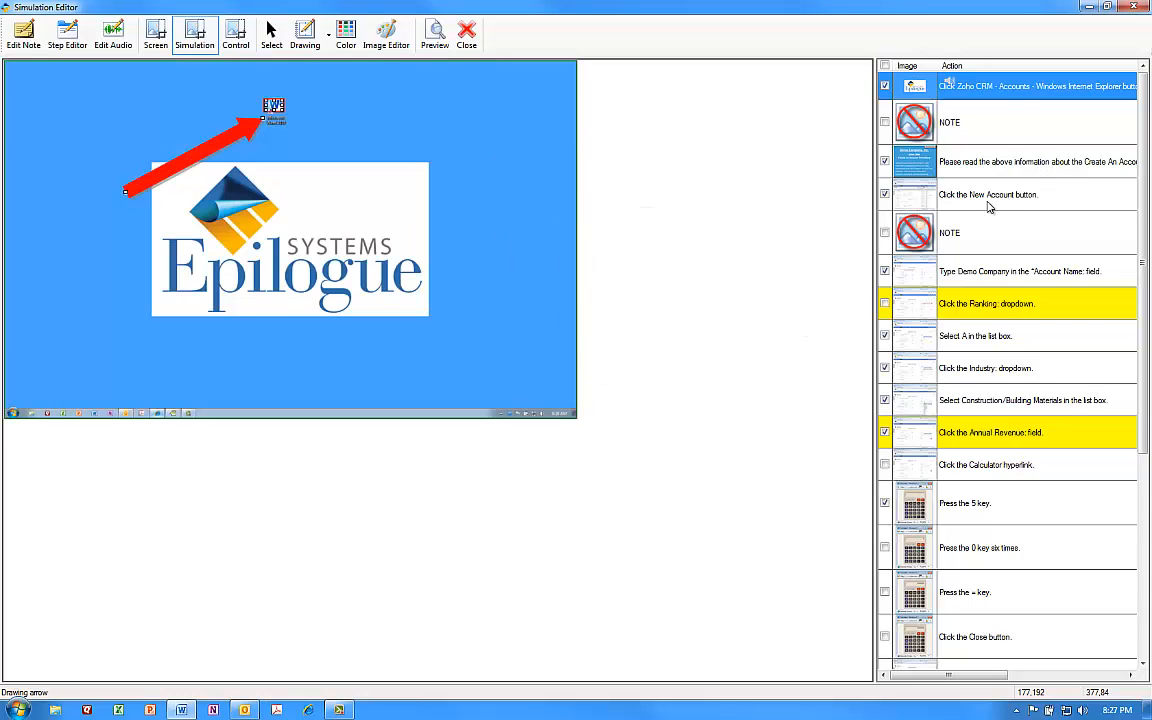
left_click(892, 190)
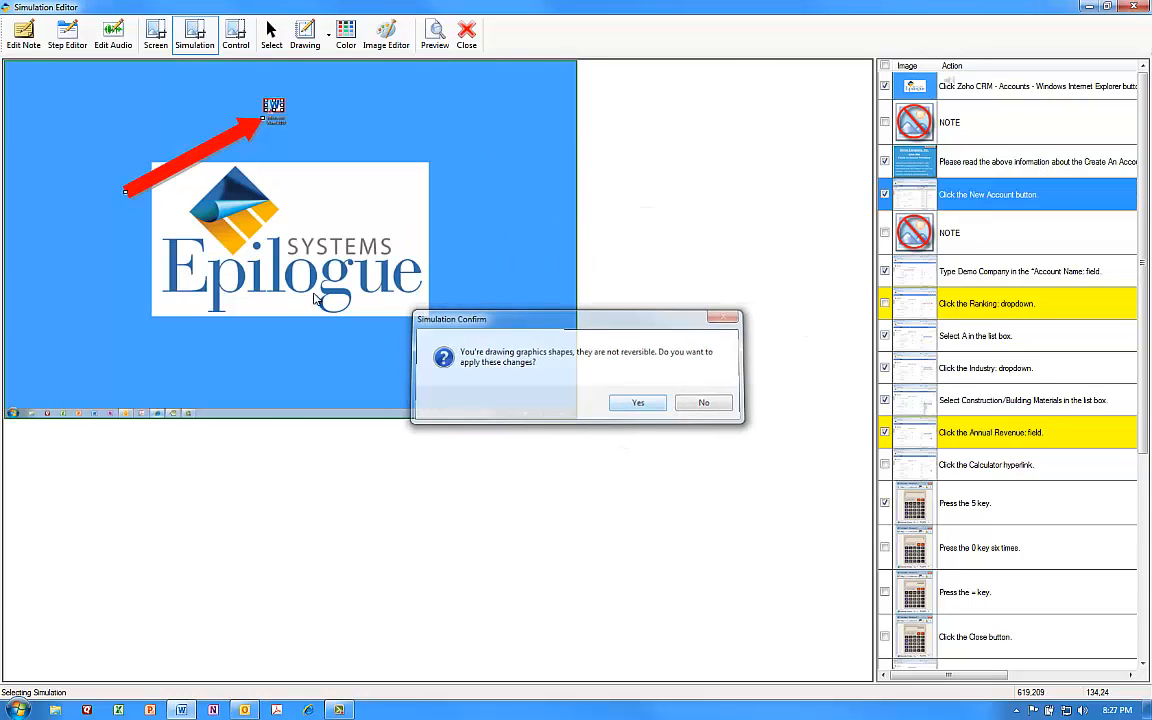
left_click(639, 404)
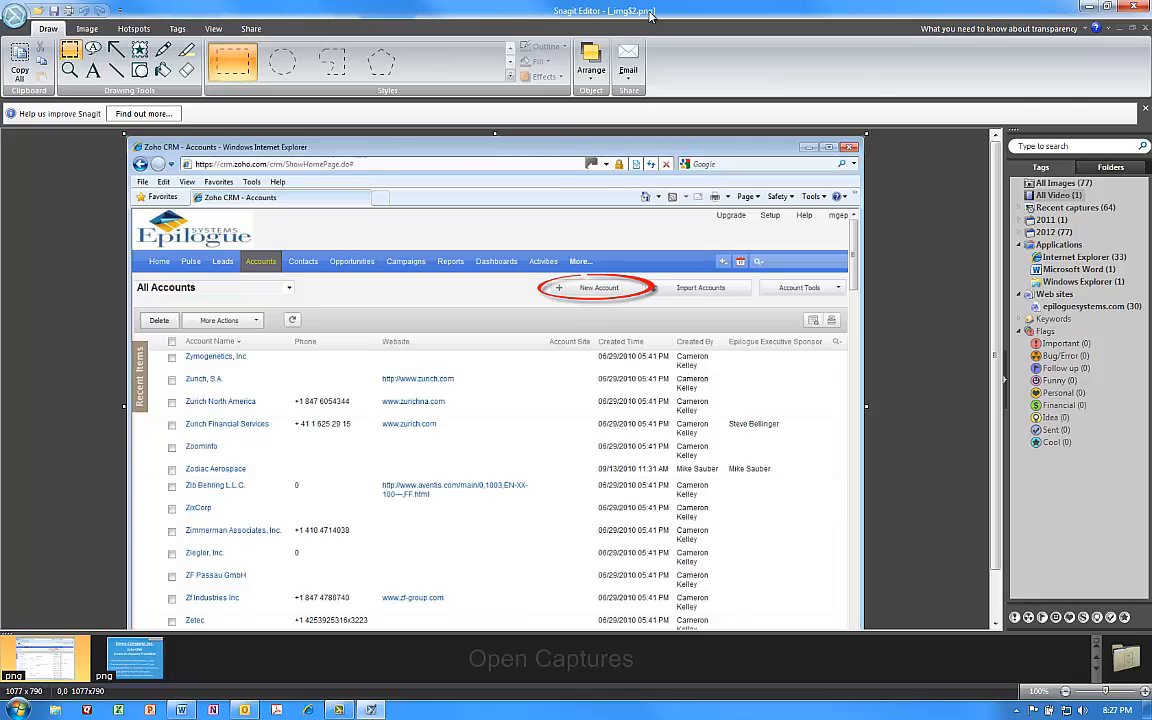
In Snagit Editor, add a callout reading "callouts are easy" that points to the New Account button.
left_click(93, 49)
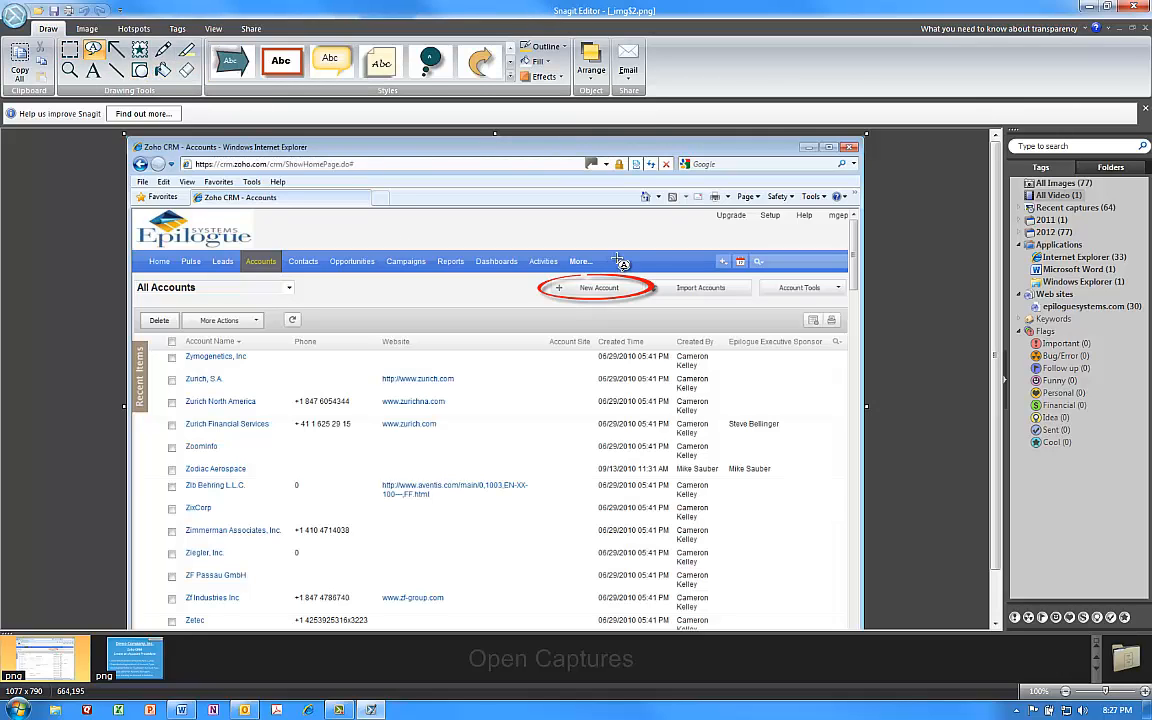
mouse_move(567, 240)
left_mouse_down()
mouse_move(611, 227)
mouse_move(660, 183)
mouse_move(781, 180)
mouse_move(634, 195)
mouse_move(600, 240)
mouse_move(630, 270)
left_mouse_up()
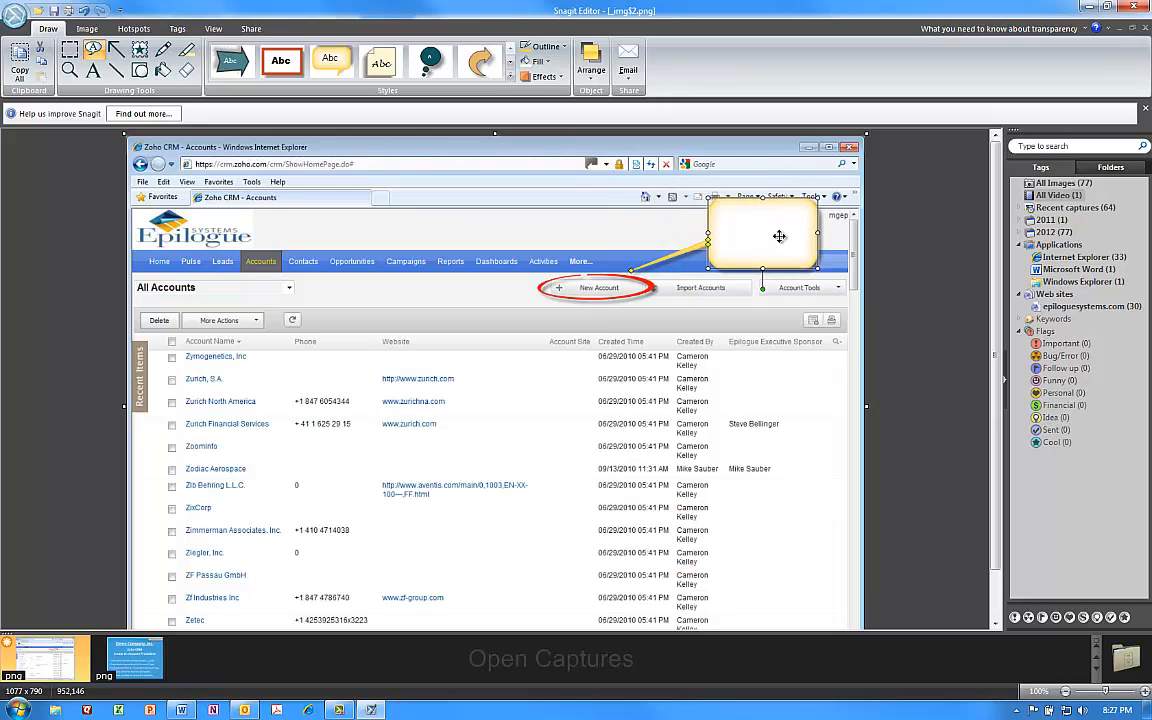
type("callouts are easy")
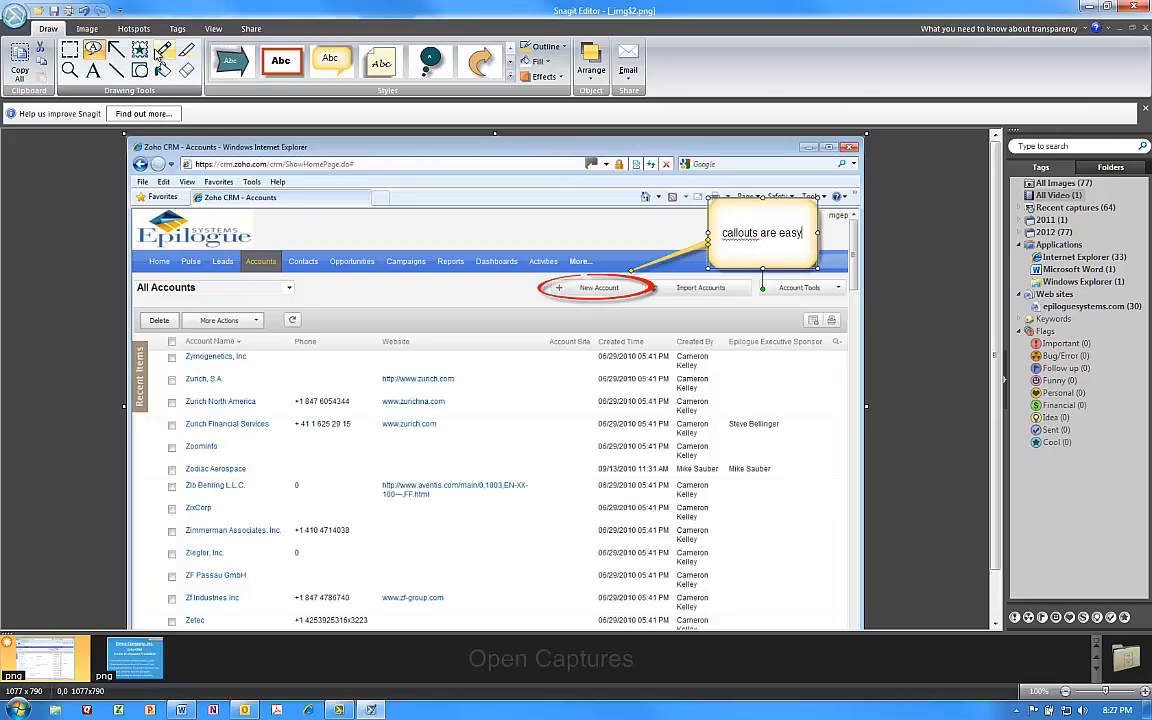
Apply the torn-edge image style to the New Account screenshot and return to the Simulation Editor.
left_click(88, 30)
left_click(258, 62)
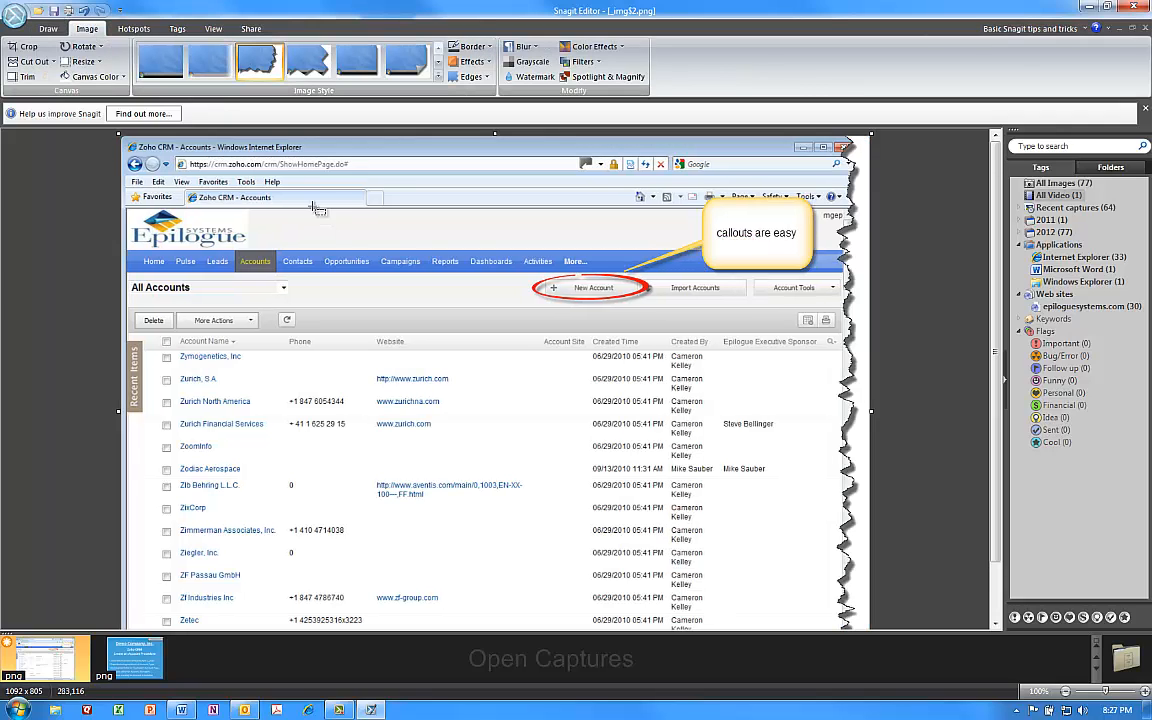
scroll(332, 256, "up", 2)
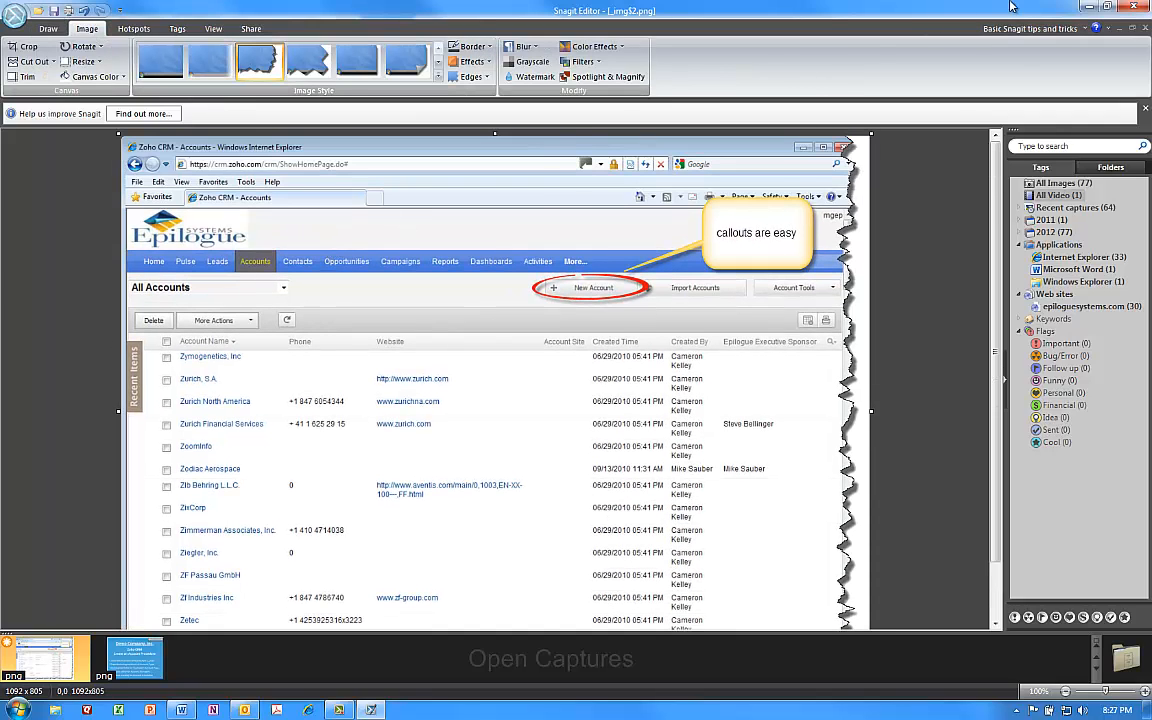
left_click(1124, 6)
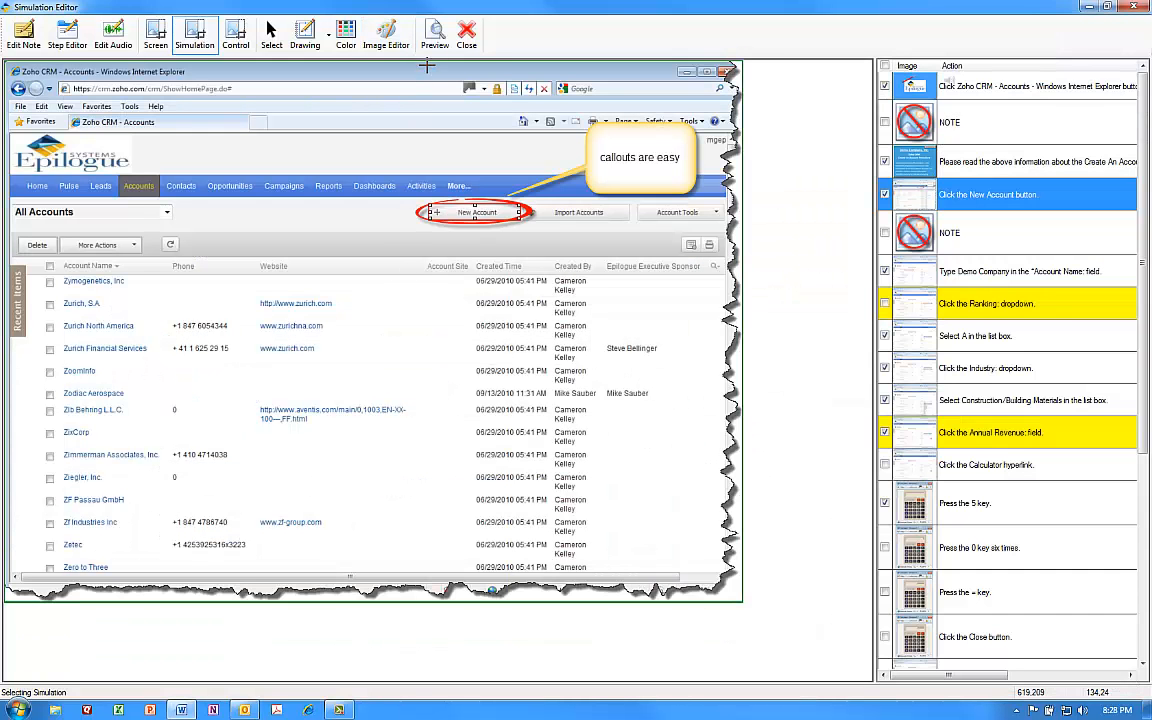
Close the Simulation Editor and check the edited New Account and Windows Taskbar screenshots in the Word document.
left_click(466, 33)
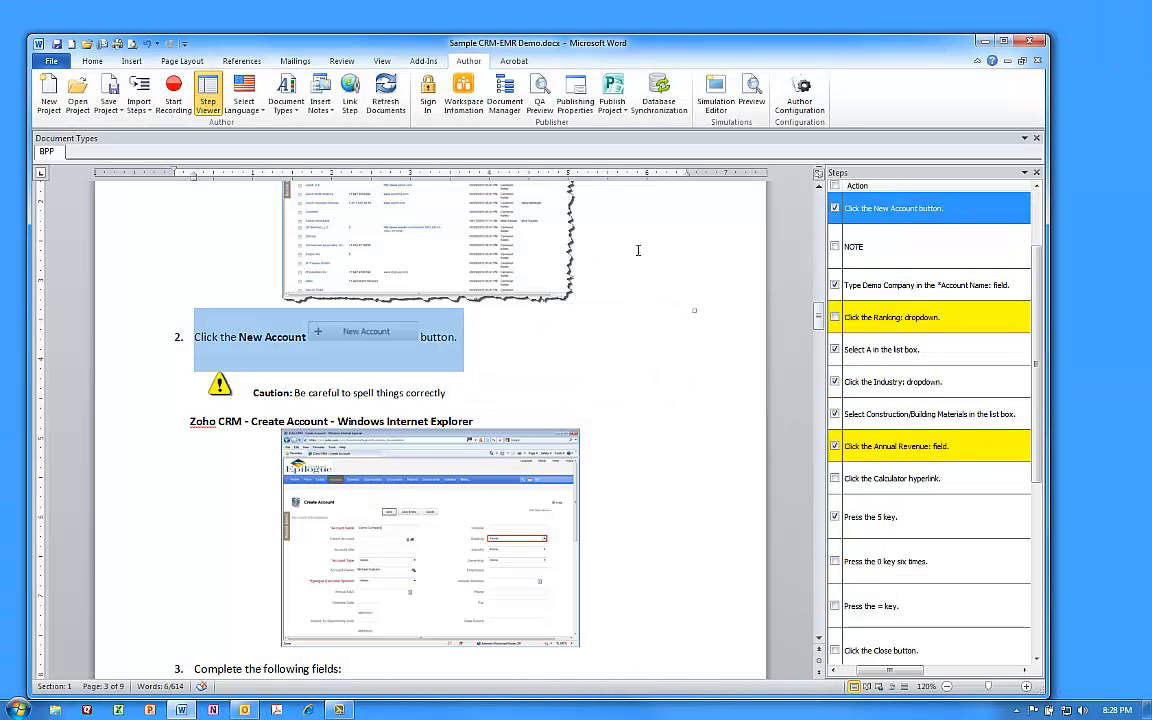
scroll(691, 272, "up", 1)
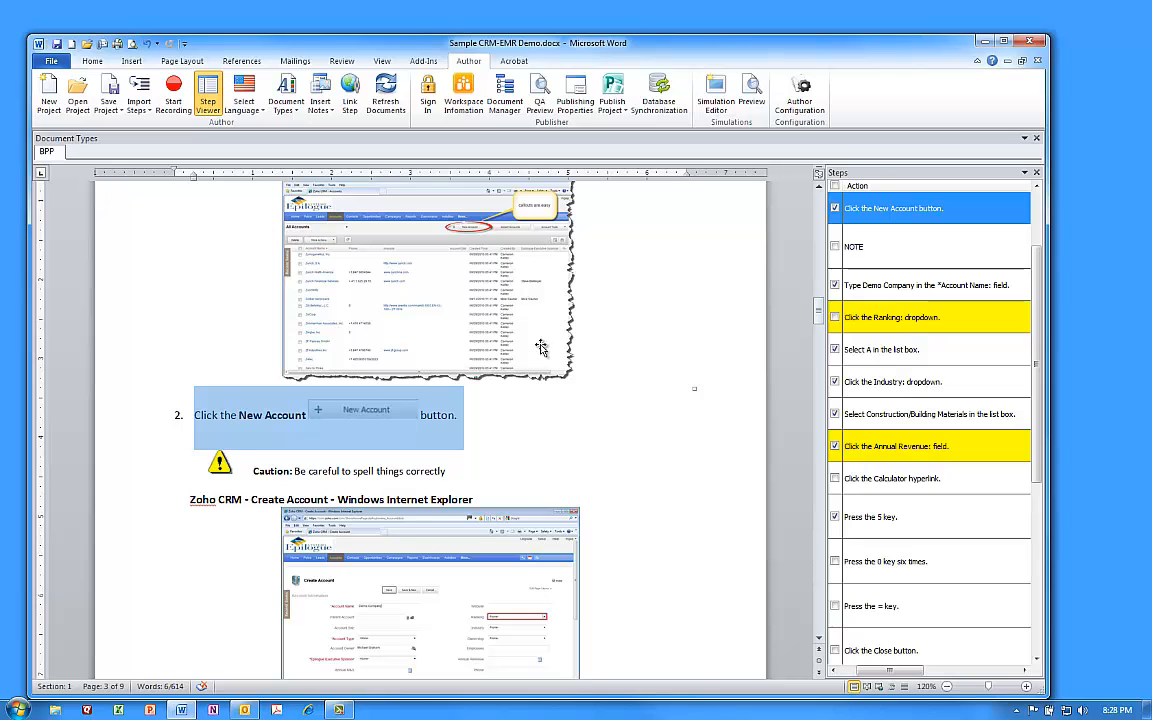
scroll(648, 353, "up", 1)
scroll(648, 353, "up", 10)
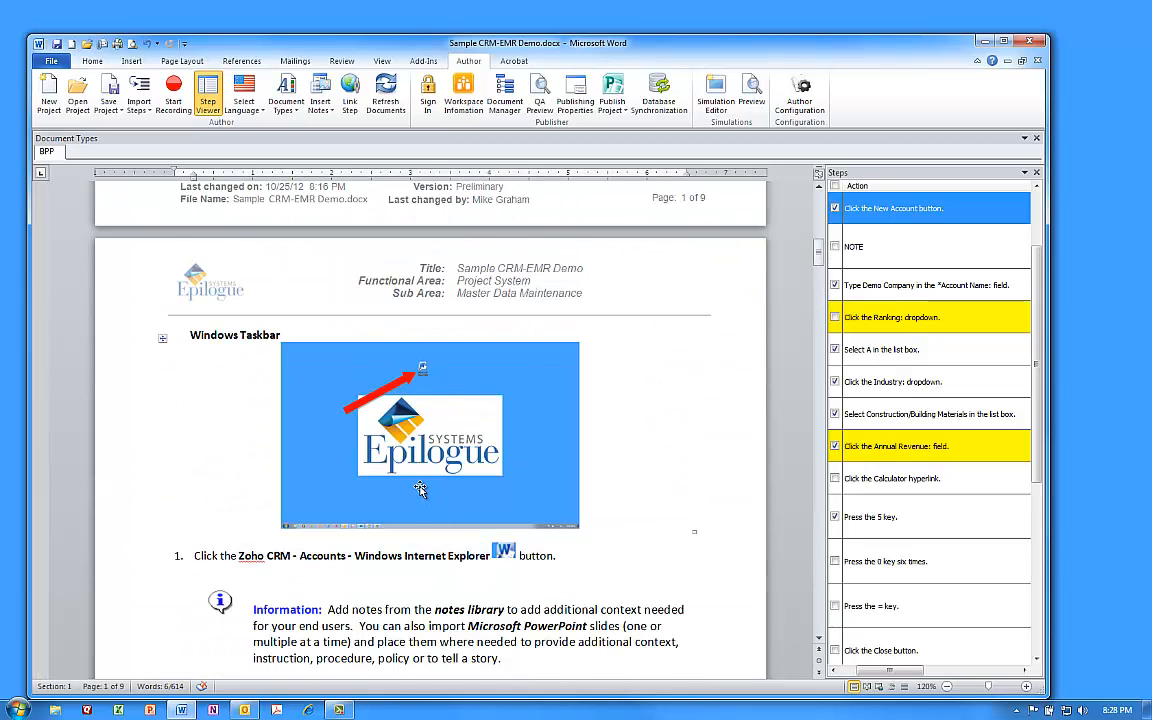
Preview the simulation and advance through the title slide and New Account step to the Account Name step.
left_click(751, 92)
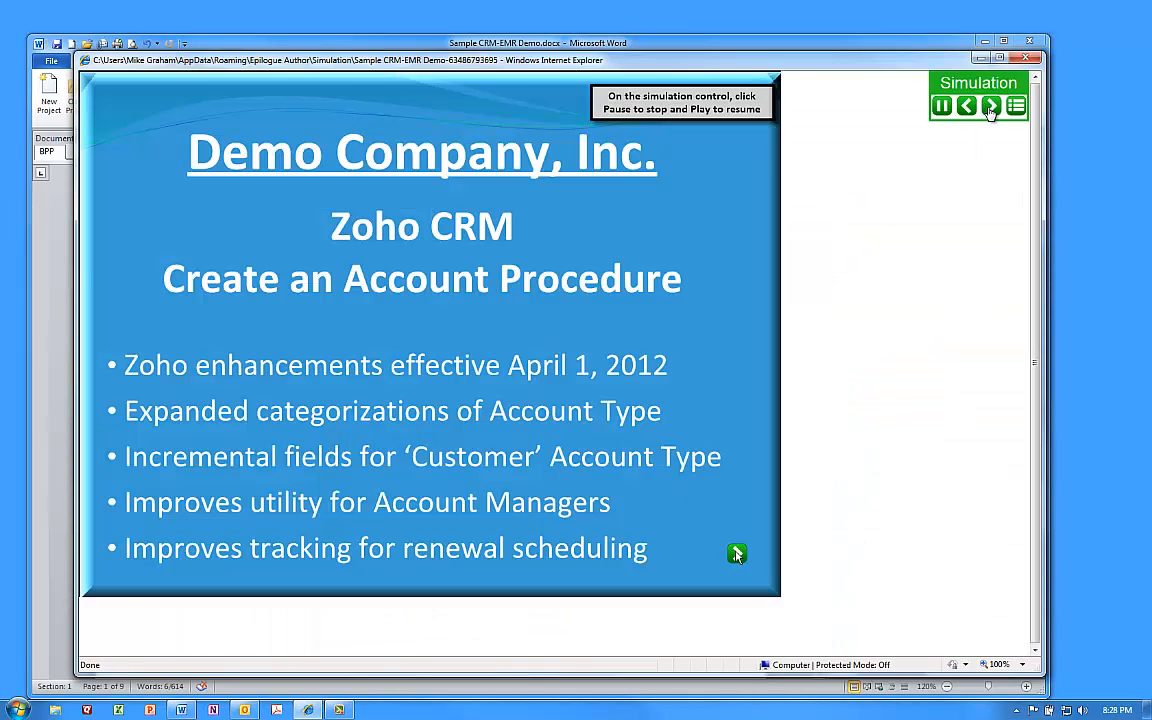
left_click(990, 106)
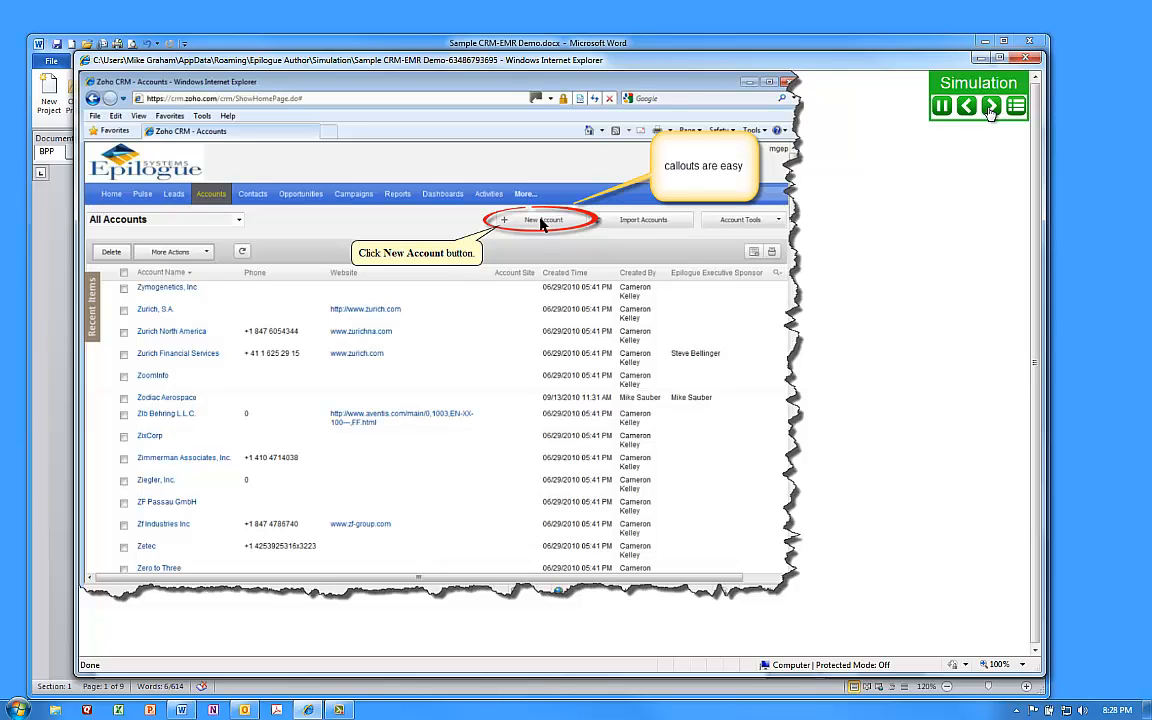
left_click(990, 108)
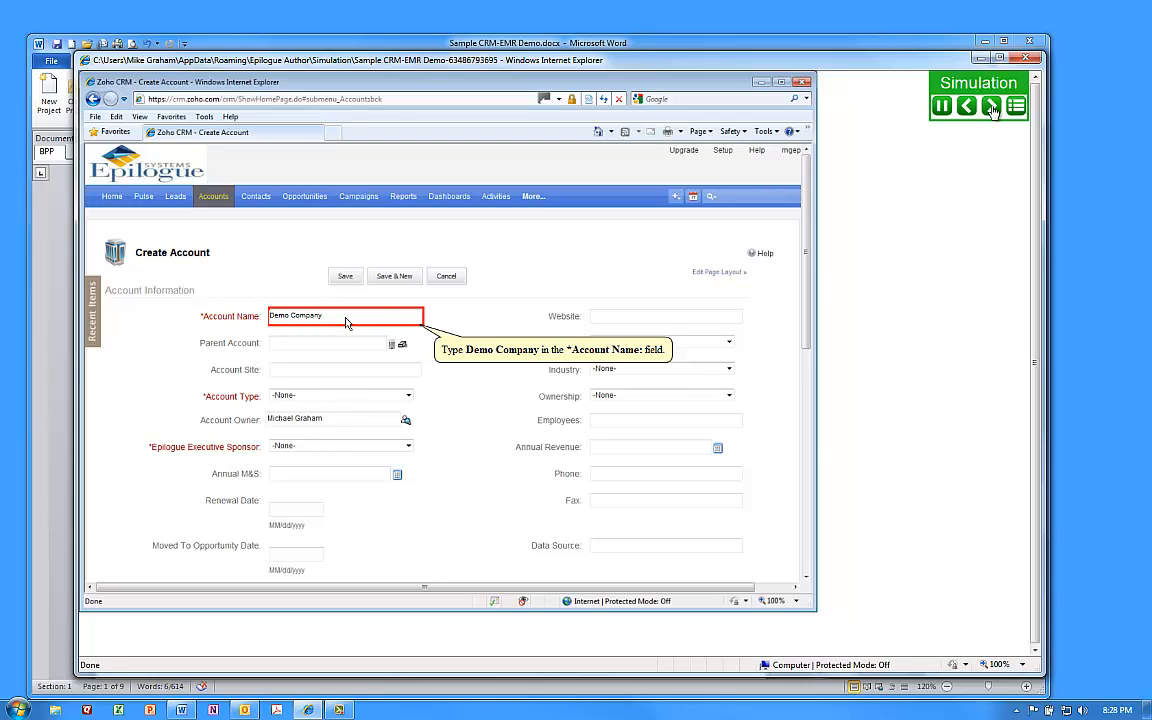
Advance the simulation preview to the step that selects A in the Ranking list box, and close the preview.
left_click(1016, 107)
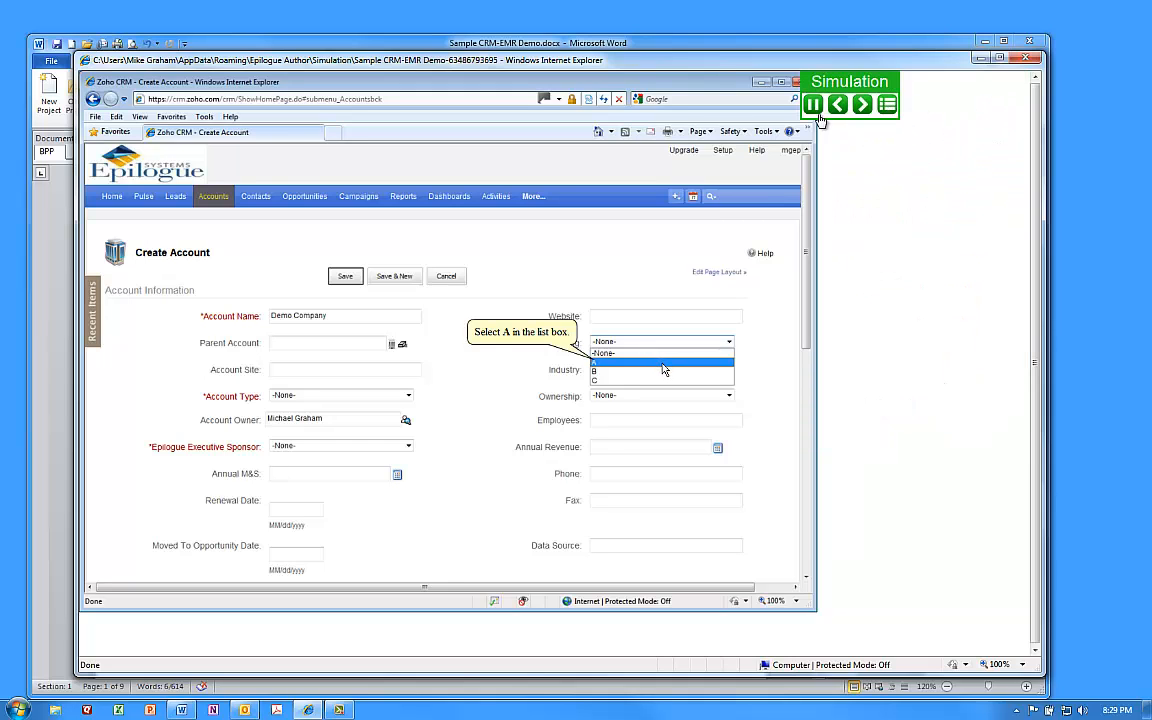
left_click(1019, 60)
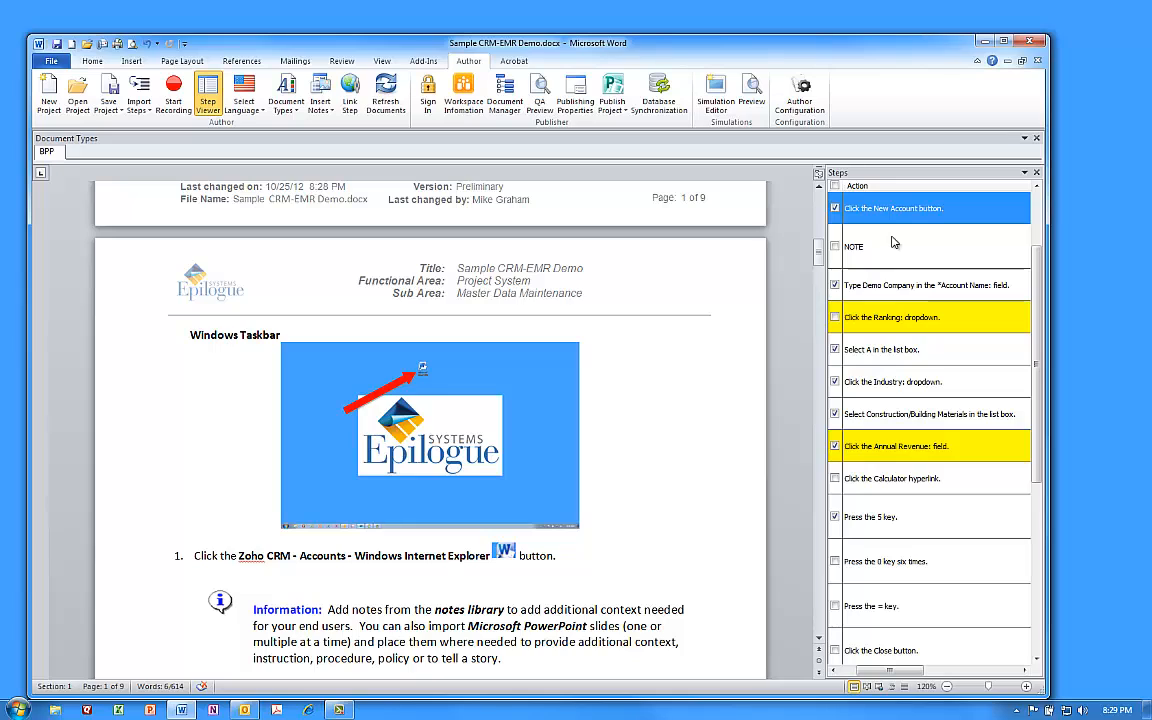
Examine the available options for saving the project and for publishing it, including local and SharePoint publishing.
left_click(108, 108)
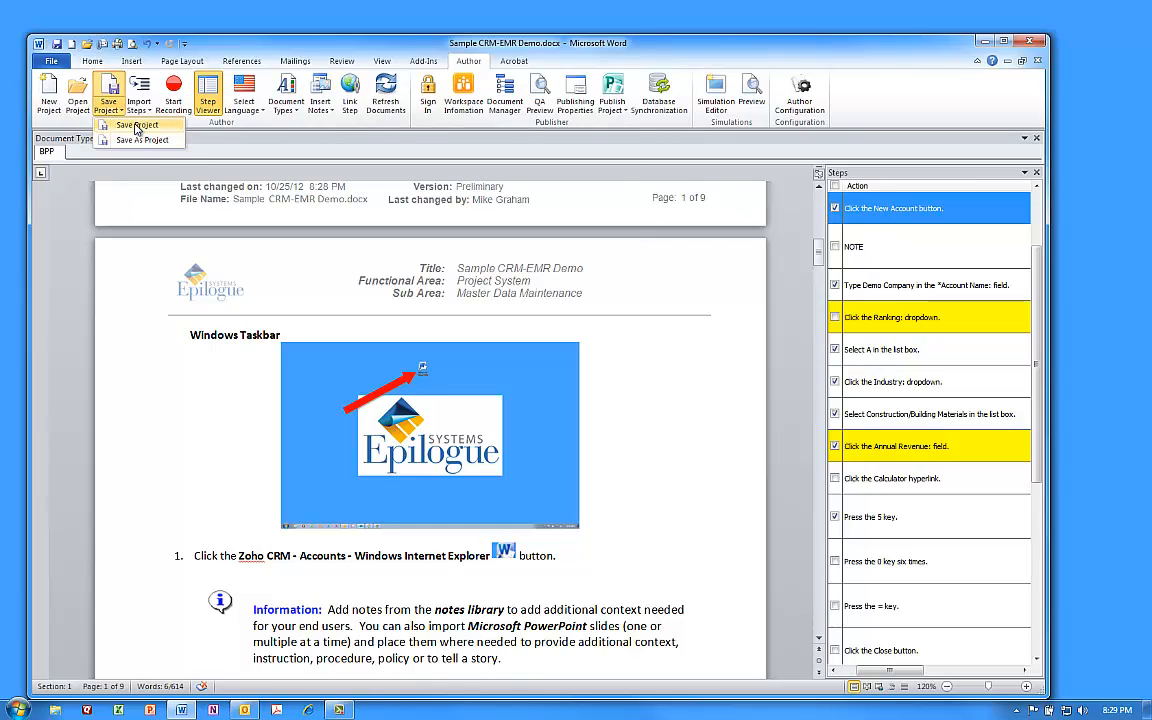
left_click(617, 112)
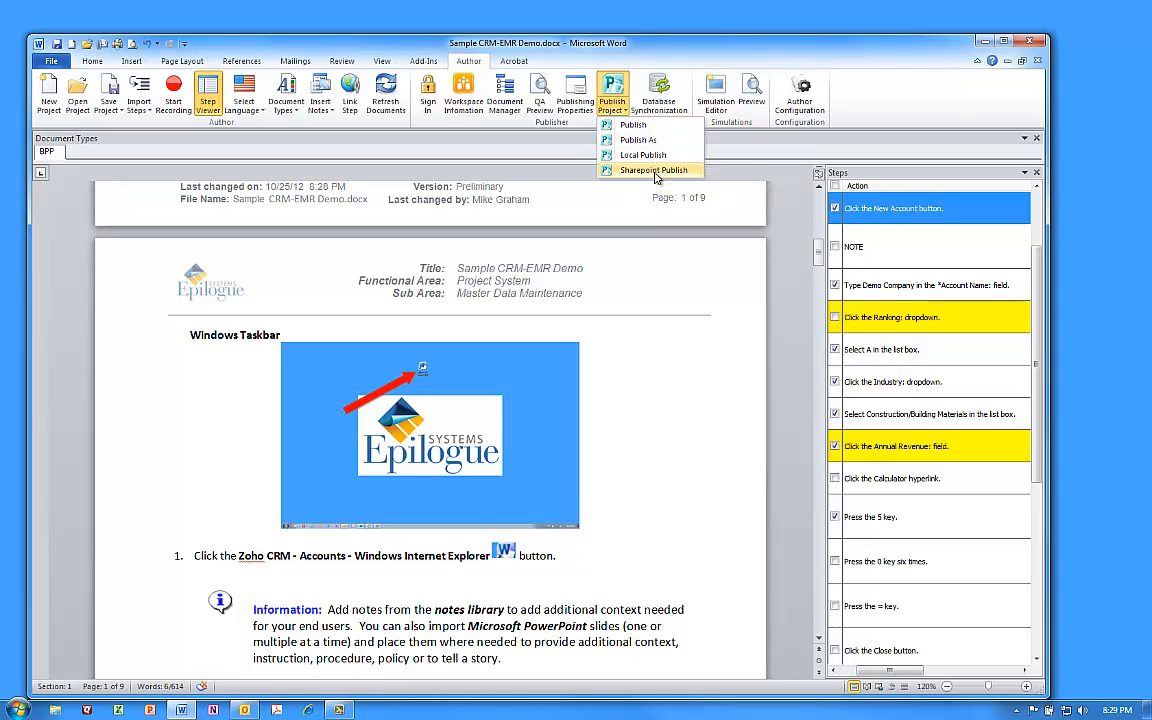
left_click(724, 252)
Return to the Tips and Tricks section near the start of the document and to the earlier recorded steps.
scroll(1040, 288, "up", 3)
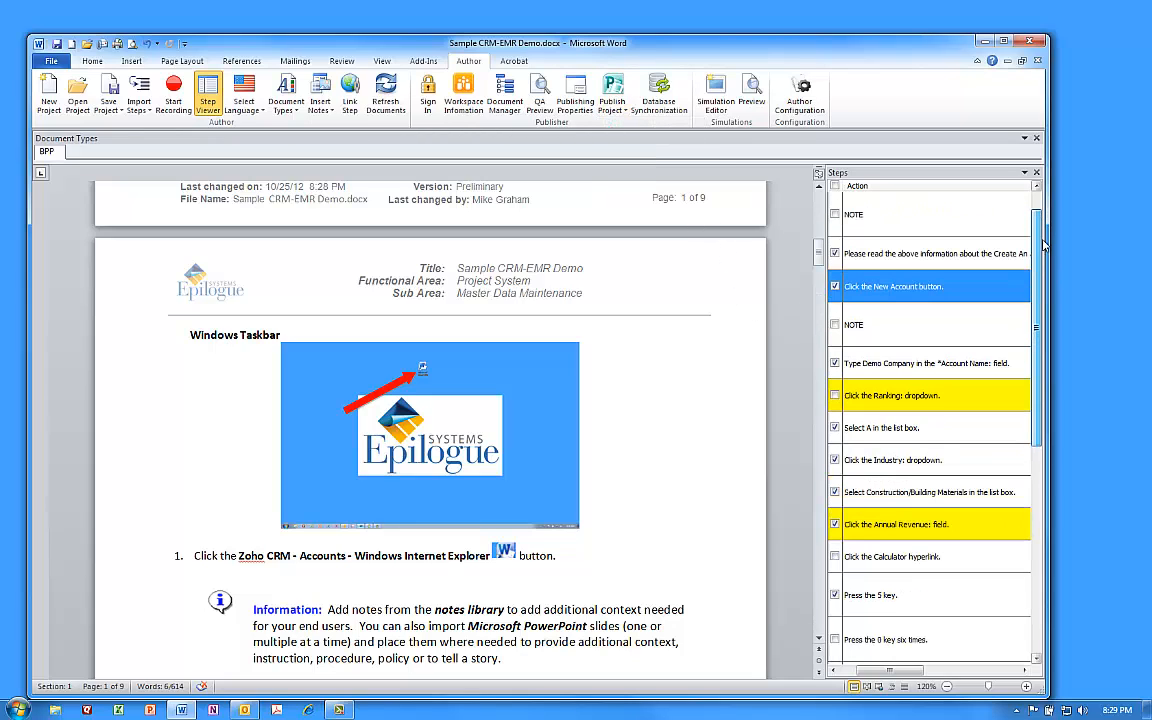
left_click_drag(818, 249, 820, 215)
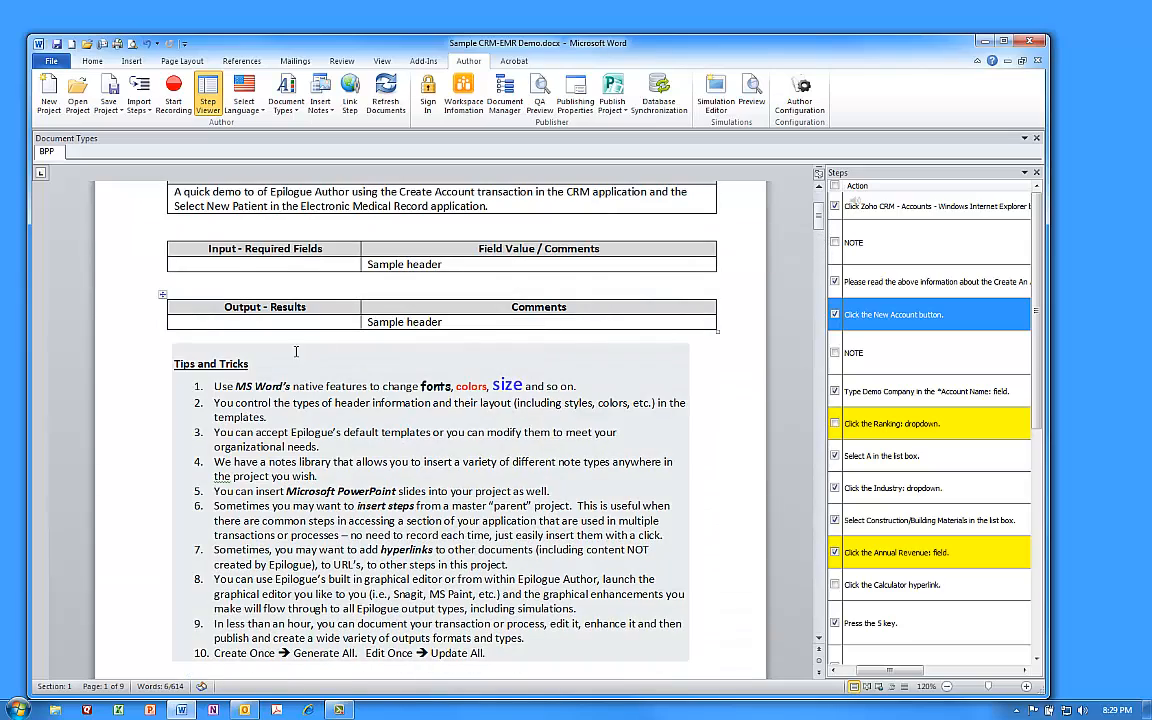